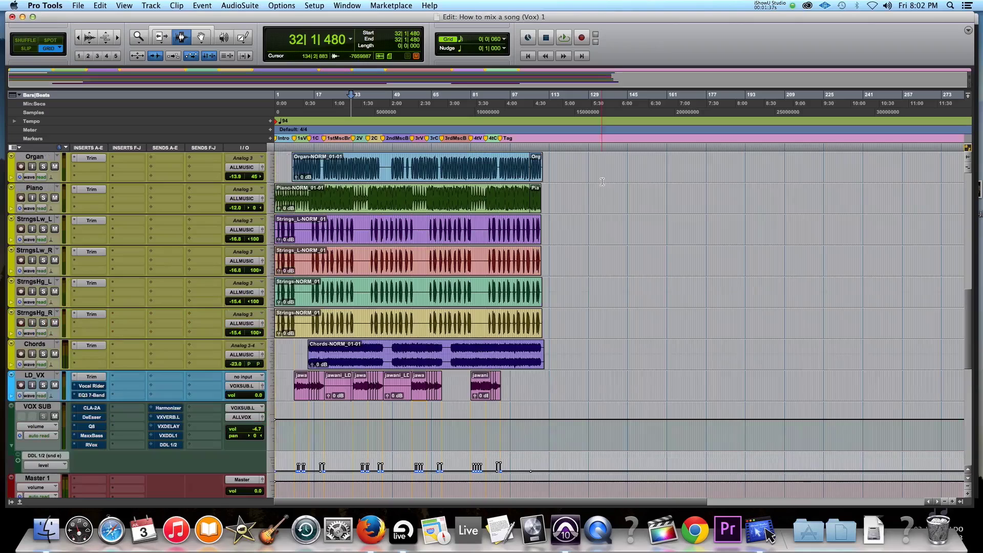
Zoom into the song's opening bars and set the playback start at bar 8.
click(295, 149)
click(294, 149)
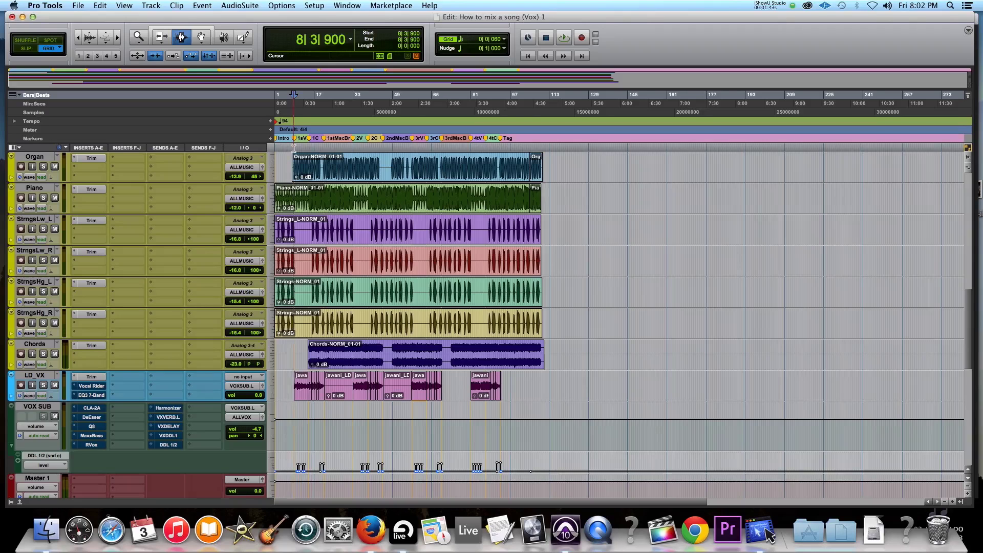
key(super+equal)
key(super+bracketright)
key(super+bracketright)
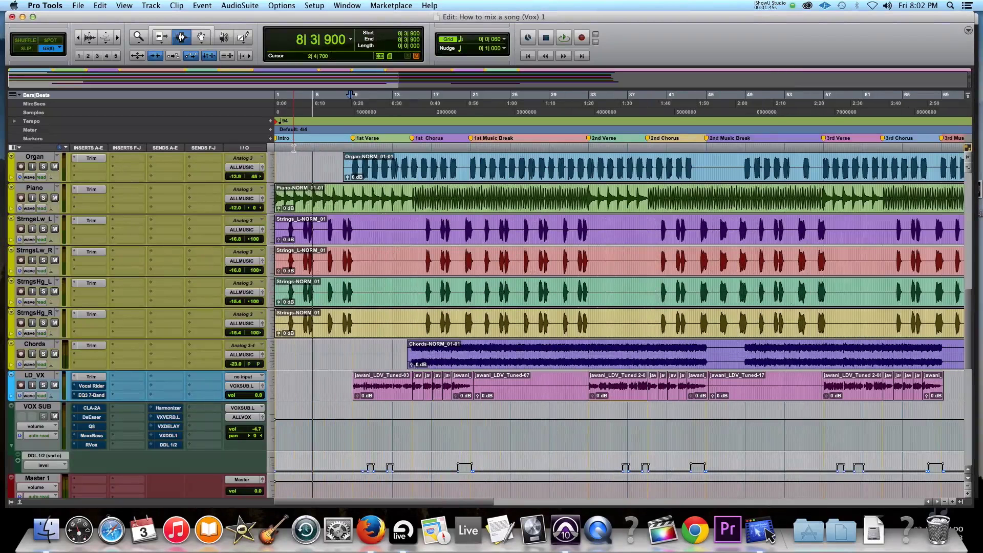
click(346, 139)
Play the vocal from bar 8, stop, and bring up the Mix window.
key(space)
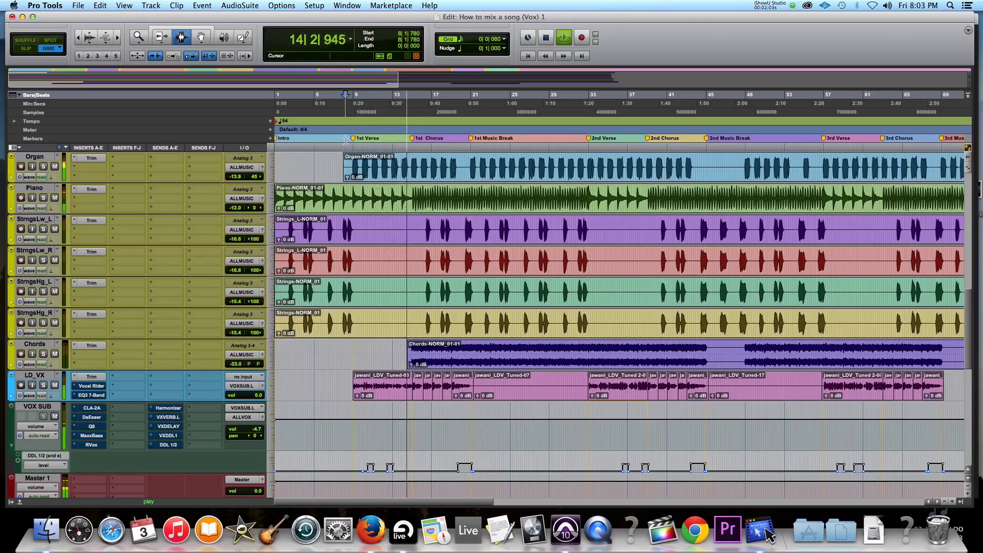
key(space)
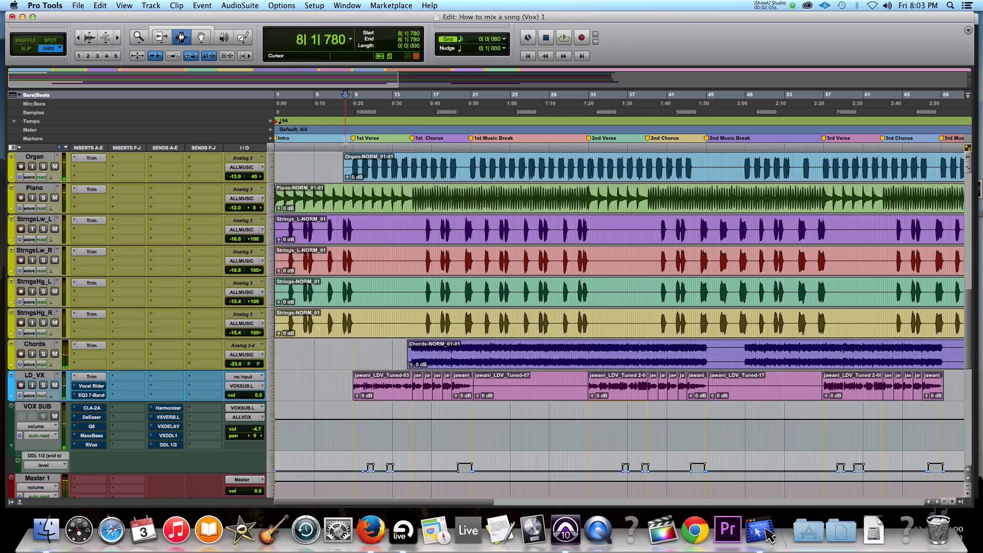
key(super+equal)
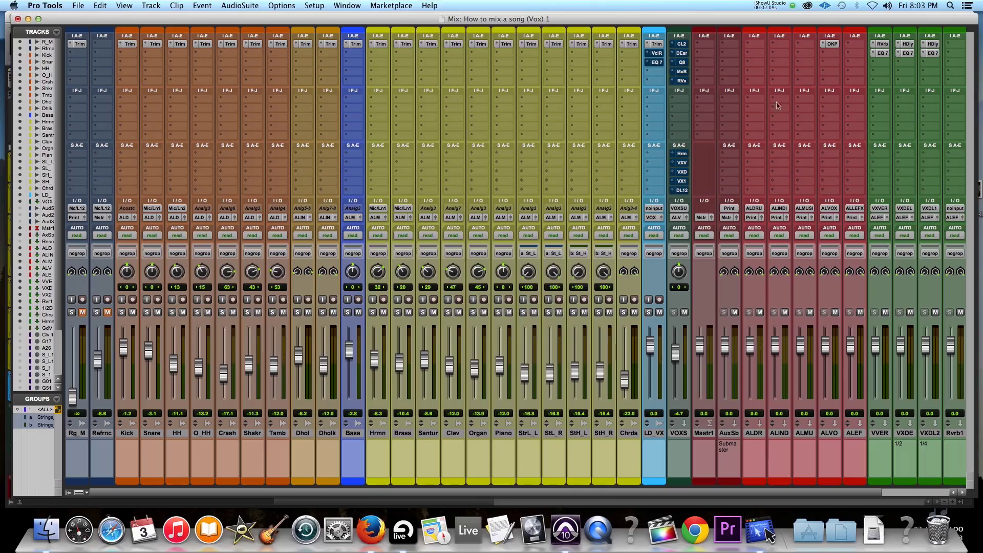
Bypass Vocal Rider and EQ on LD_VX, plus CLA-2A, DeEsser, Q8, MaxxBass and RVox on VOXS.
super+click(658, 53)
super+click(660, 62)
super+click(682, 45)
super+click(682, 53)
super+click(681, 62)
super+click(682, 72)
super+click(682, 81)
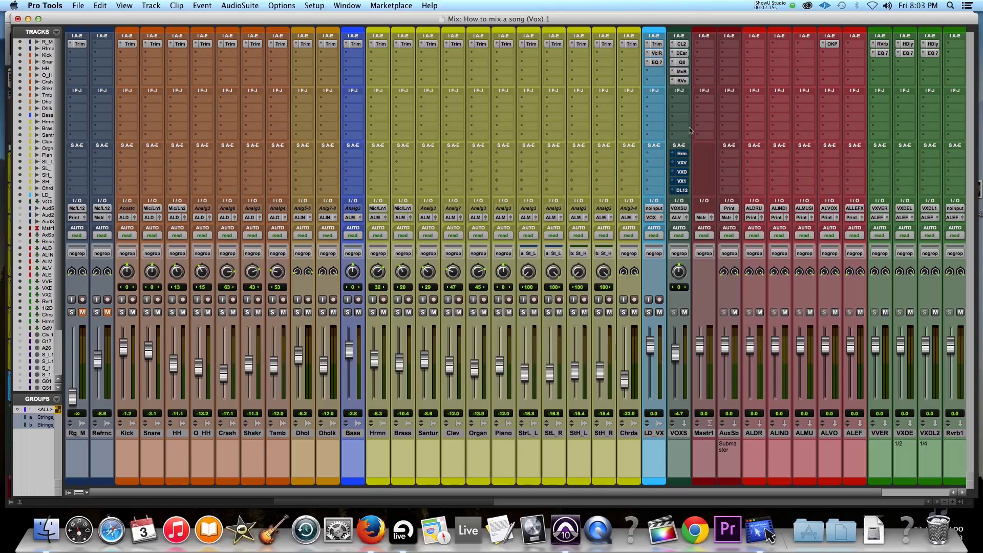
Mute the VOXS Harmonizer, reverb, delay, VXDDL1 and DDL 1/2 sends, then return to the Edit window.
super+click(682, 154)
super+click(682, 163)
super+click(681, 172)
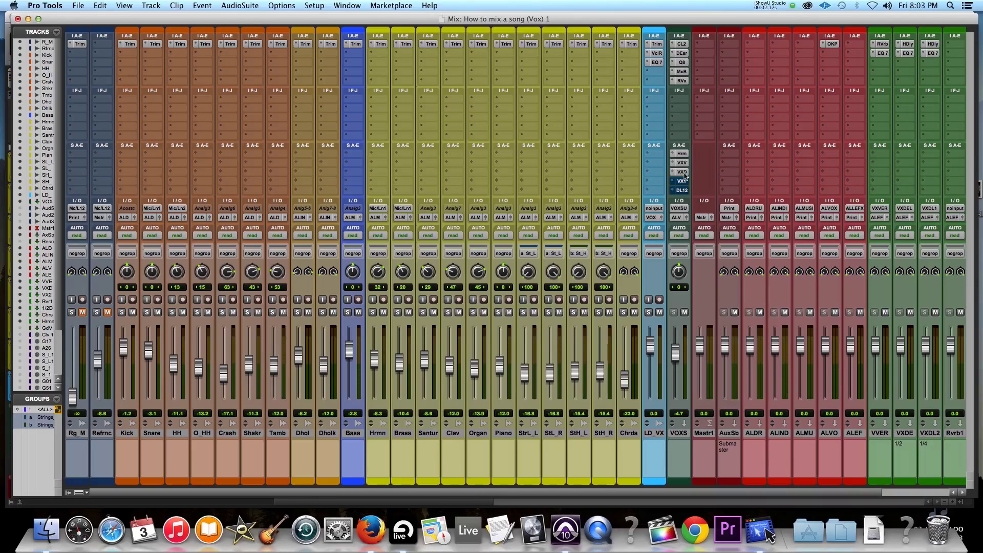
super+click(683, 181)
super+click(684, 190)
key(super+equal)
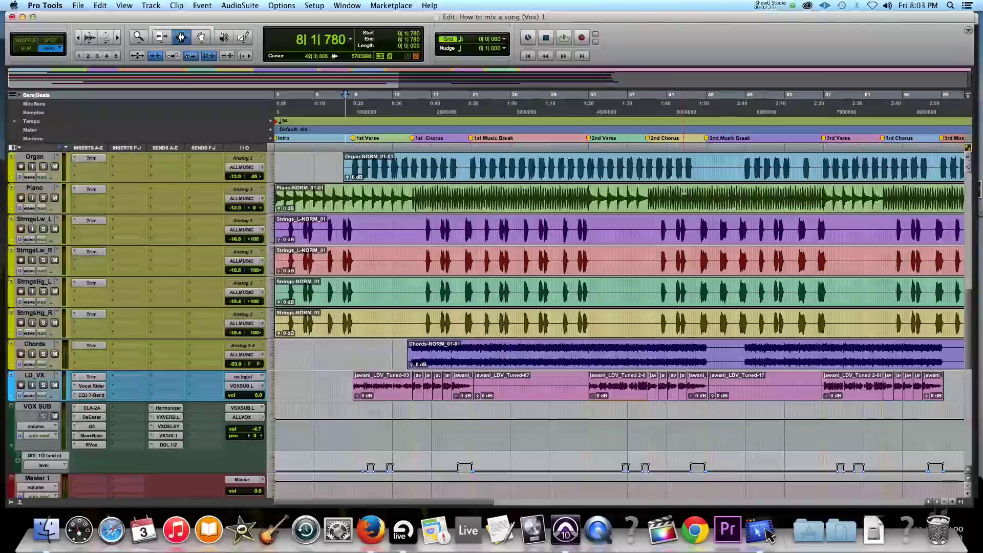
Play the dry vocal from bar 8, then pull the Mastr1 fader down to -1.9.
click(351, 362)
key(space)
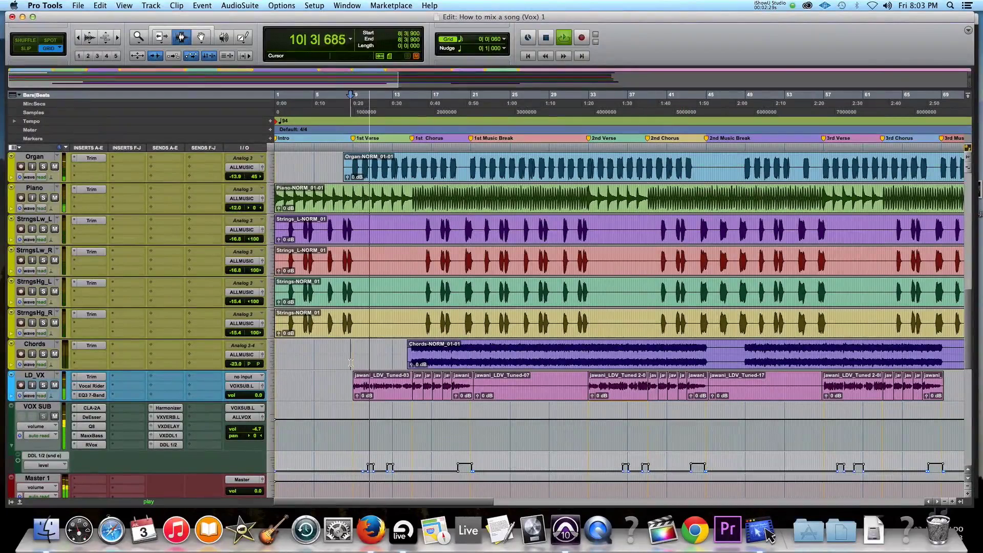
key(super+equal)
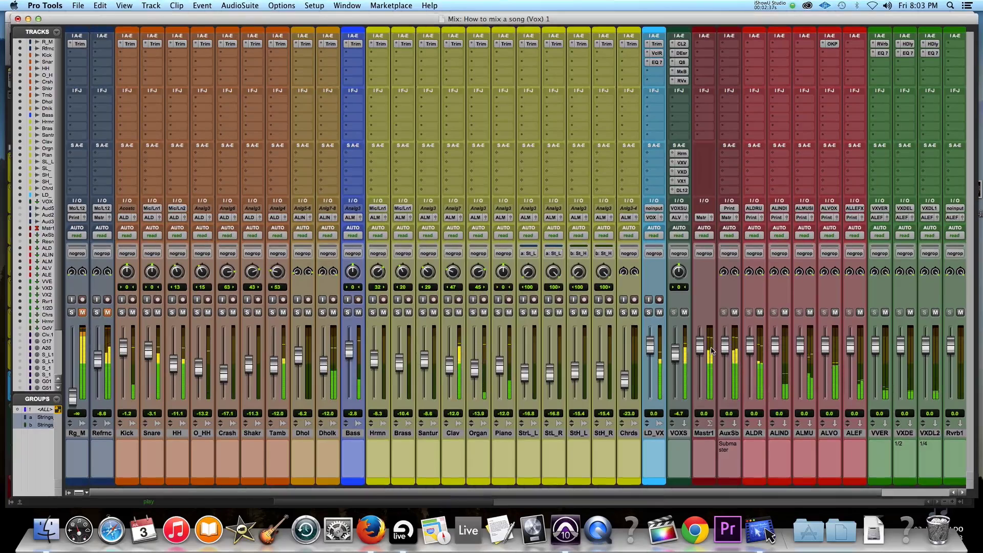
key(super+equal)
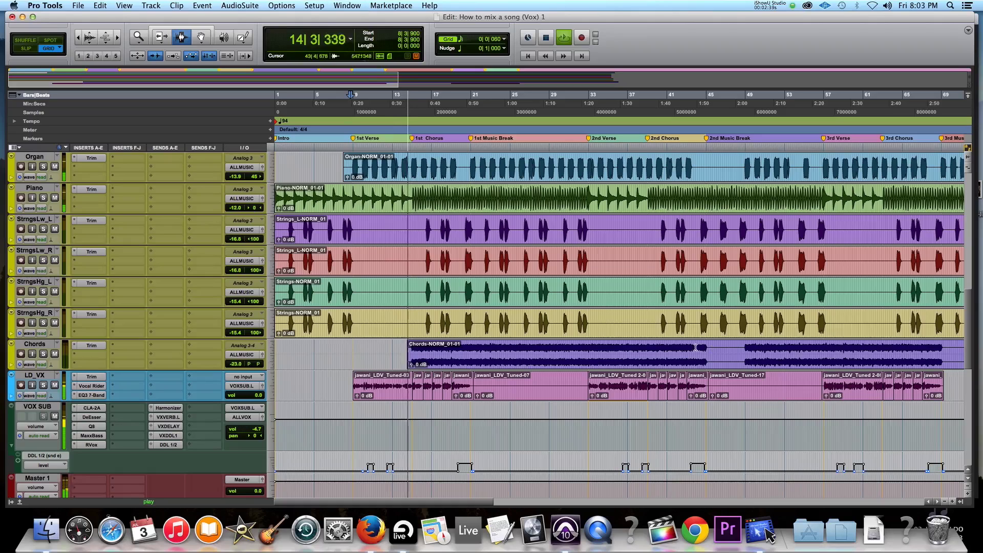
key(space)
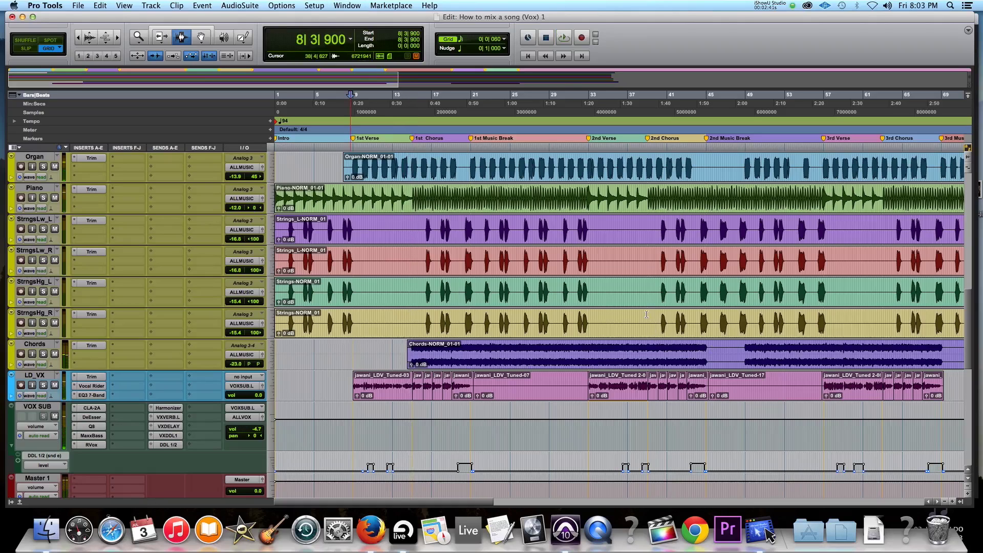
key(super+equal)
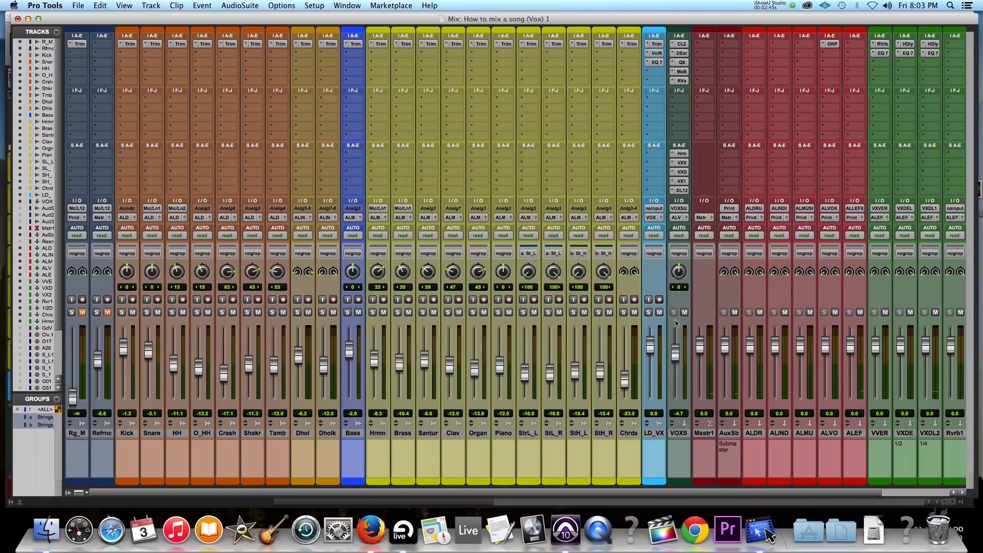
drag(700, 346, 702, 359)
Set the Master 1 volume to -4.9 in the Edit window, then return to the mixer.
key(super+equal)
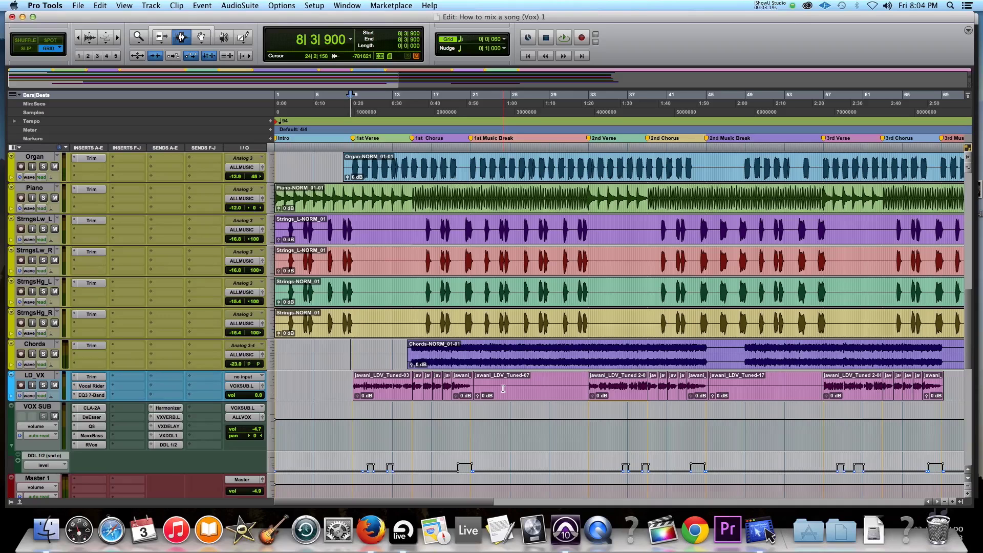
key(super+equal)
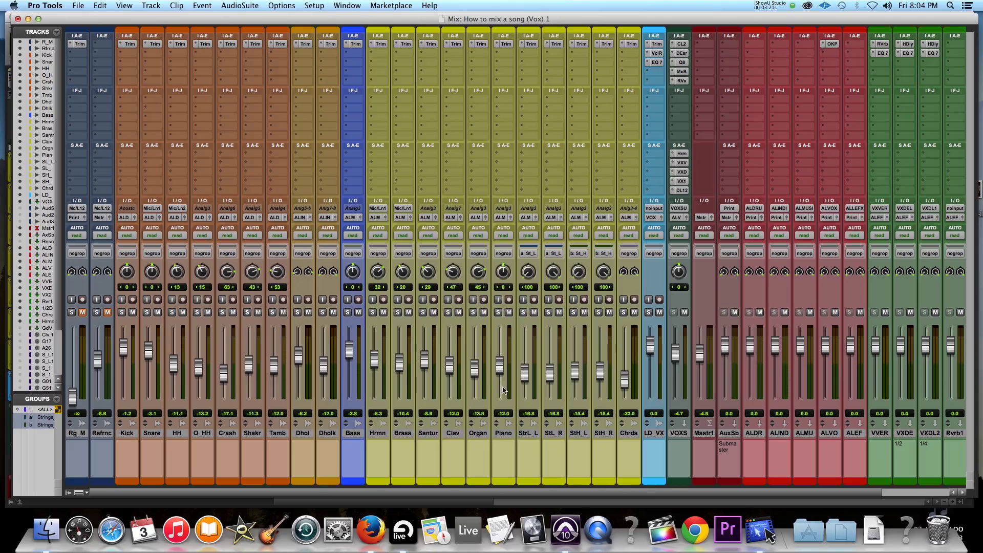
Open Vocal Rider on LD_VX and A/B its bypass during playback, leaving it enabled.
click(654, 52)
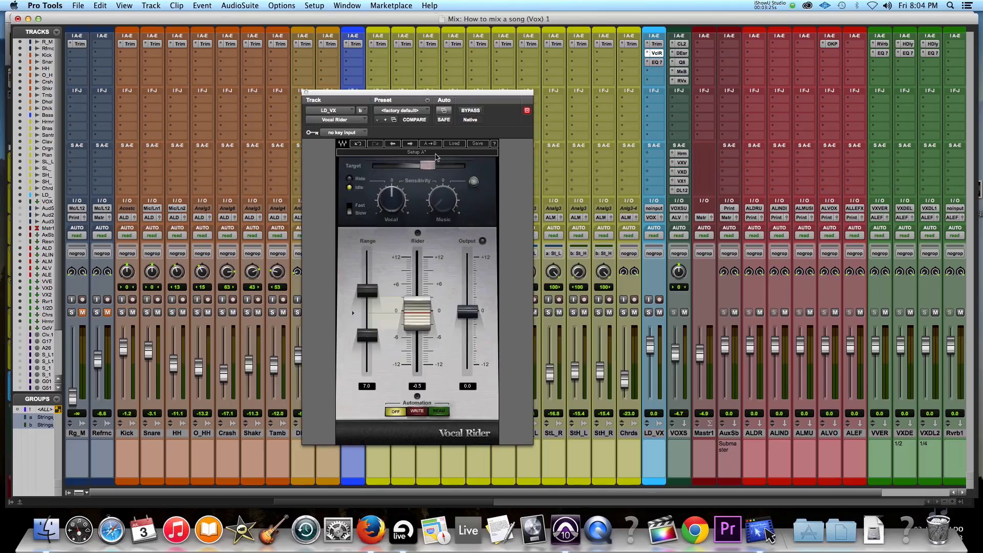
key(super+equal)
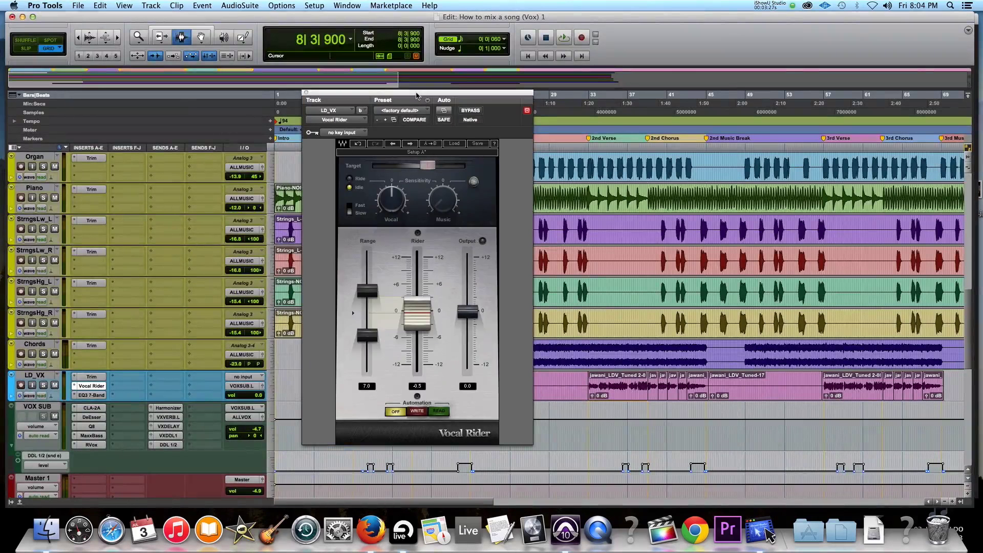
drag(417, 96, 201, 92)
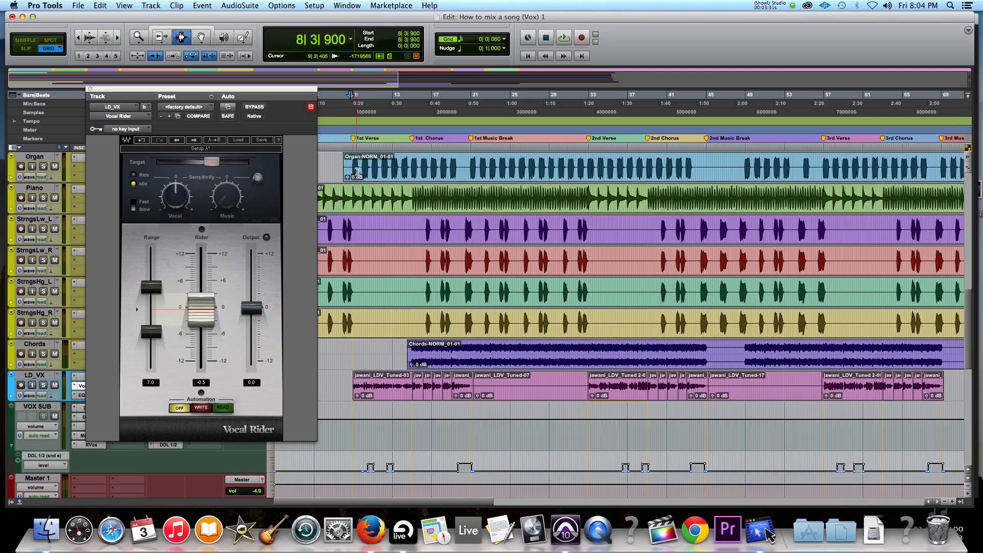
key(space)
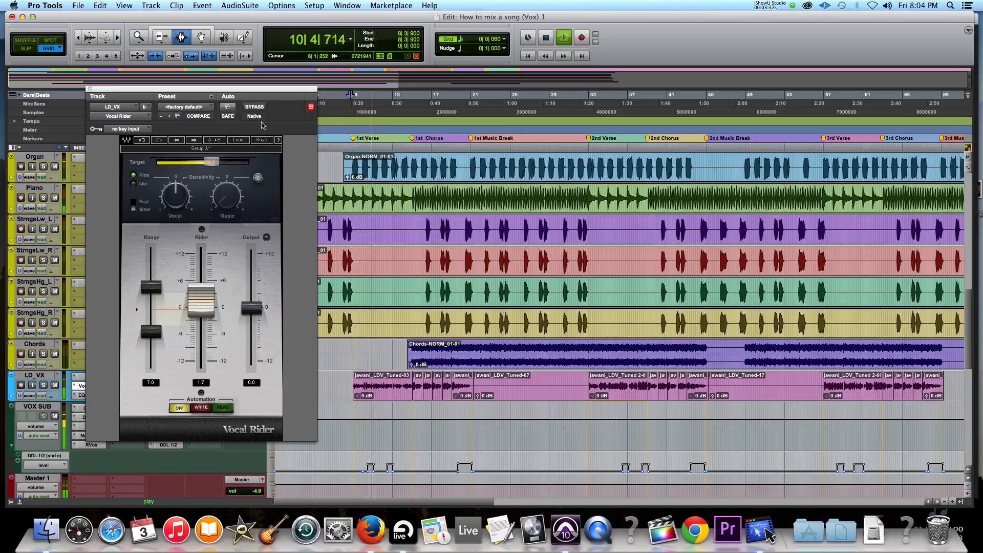
click(256, 107)
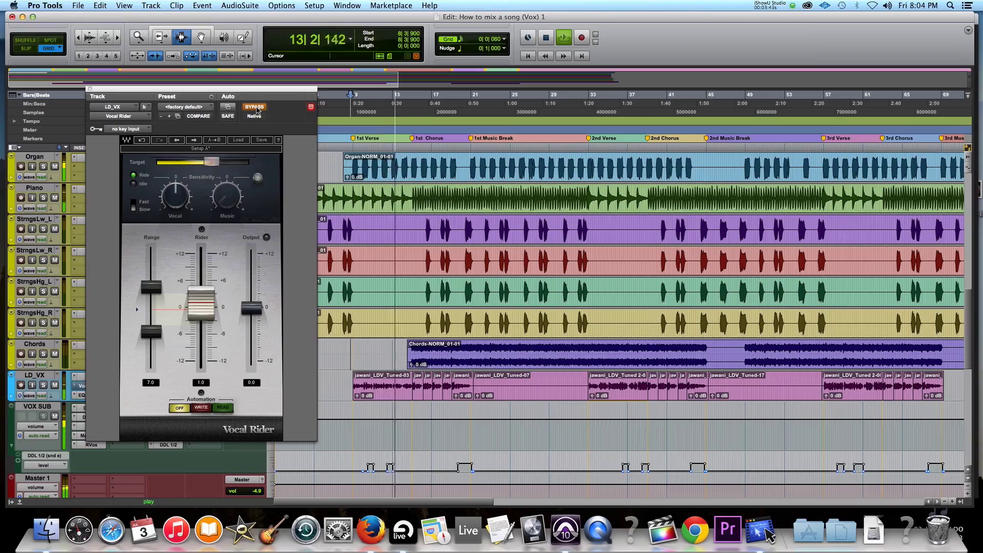
click(256, 108)
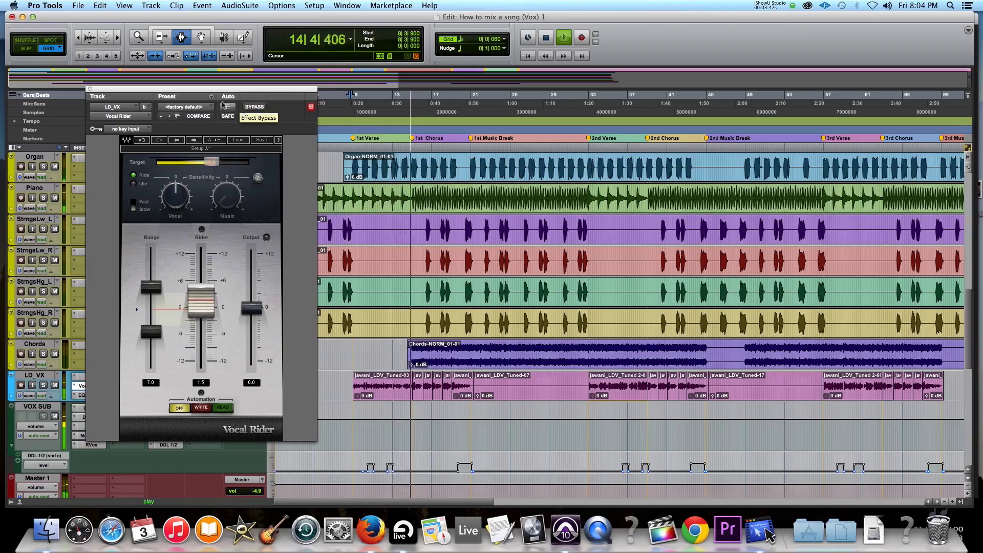
Close the Vocal Rider window and stop playback.
click(90, 89)
key(space)
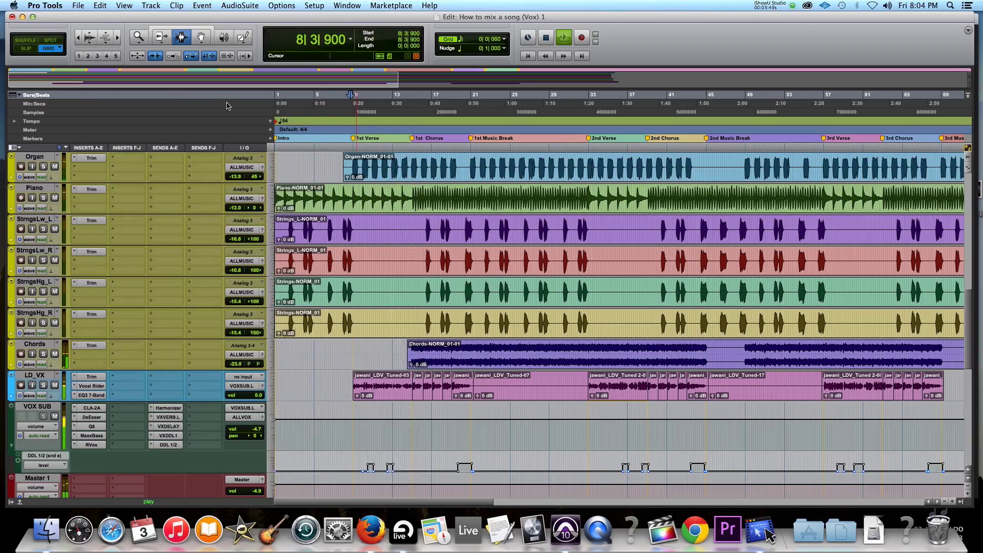
key(super+equal)
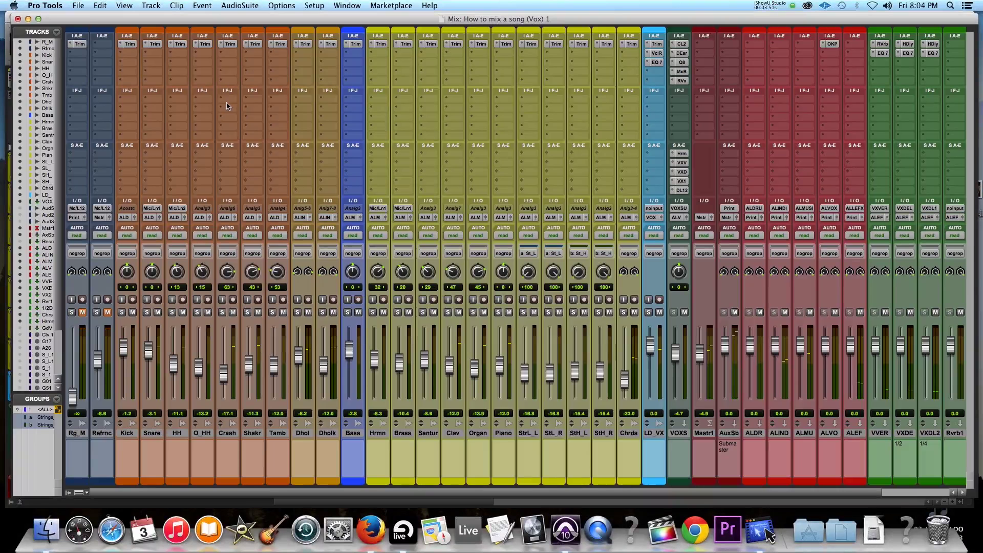
Re-enable the VOXSU sends from DL12 up to Hrm and open LD_VX's EQ3 7-Band.
click(681, 190)
mouse_move(681, 190)
mouse_down()
mouse_move(683, 45)
mouse_move(659, 65)
mouse_up()
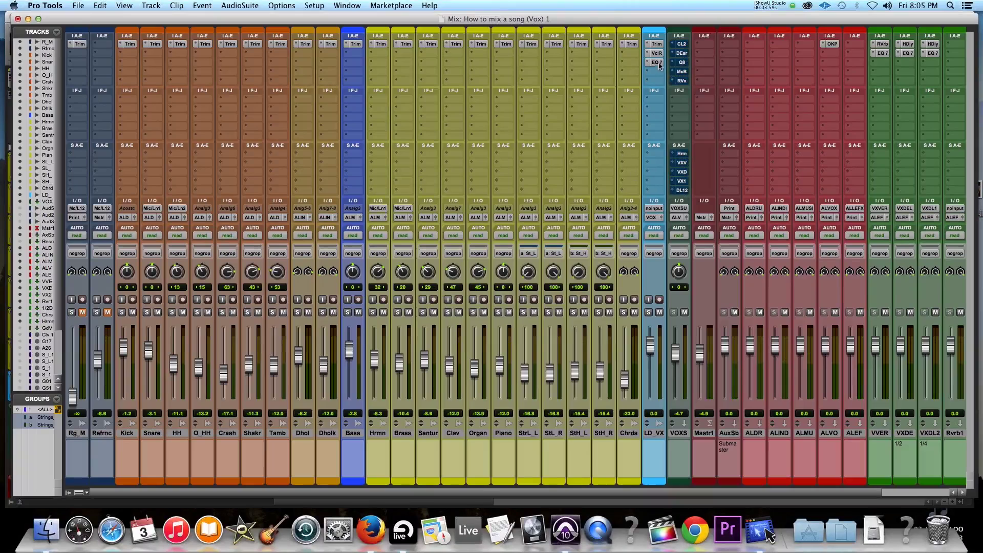
click(659, 65)
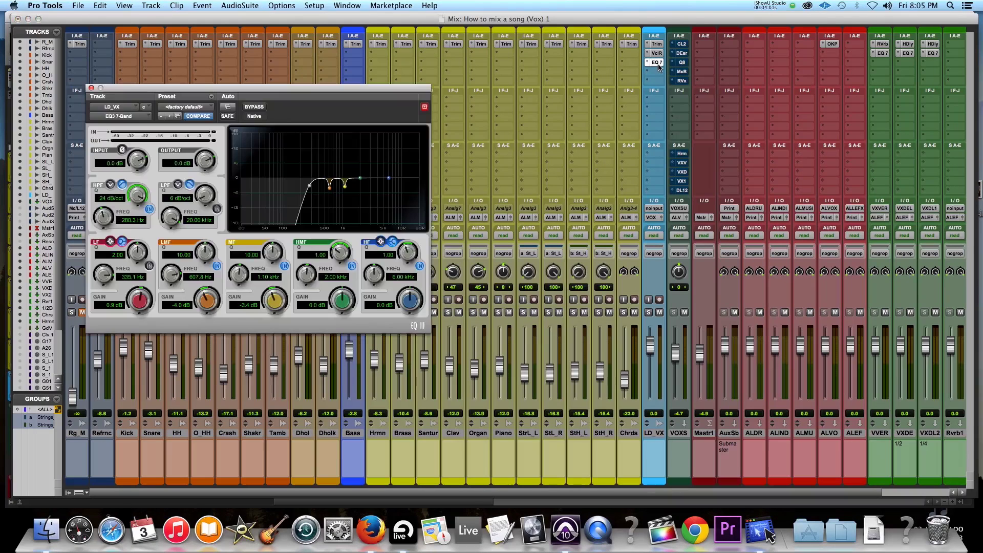
drag(402, 95, 544, 88)
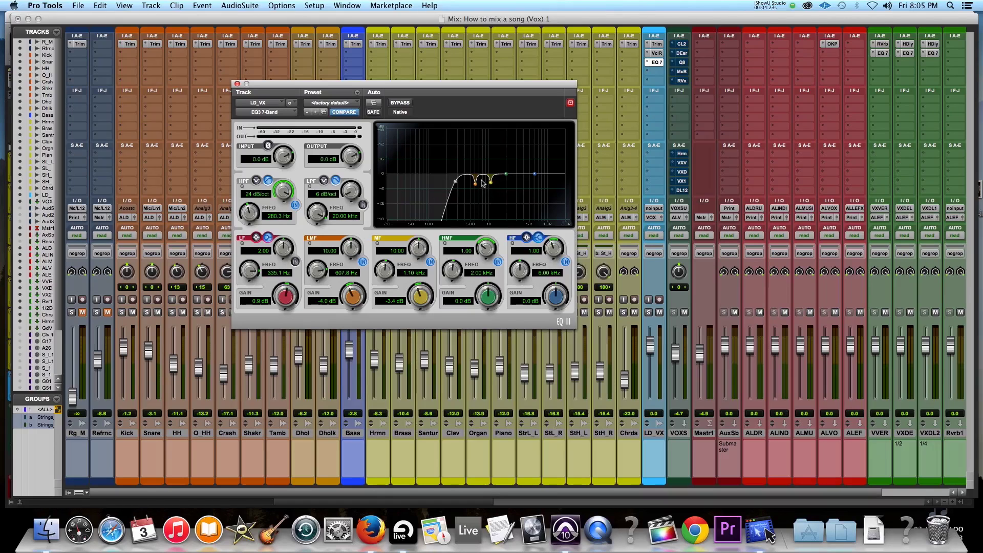
Play the first lead vocal clip, A/B the EQ3 7-Band, and leave it active.
key(super+equal)
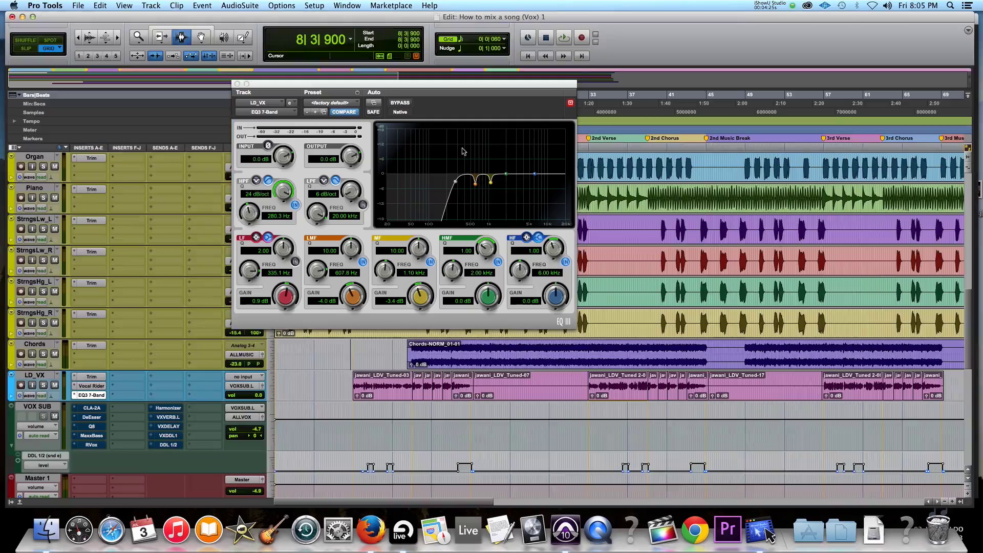
double_click(379, 389)
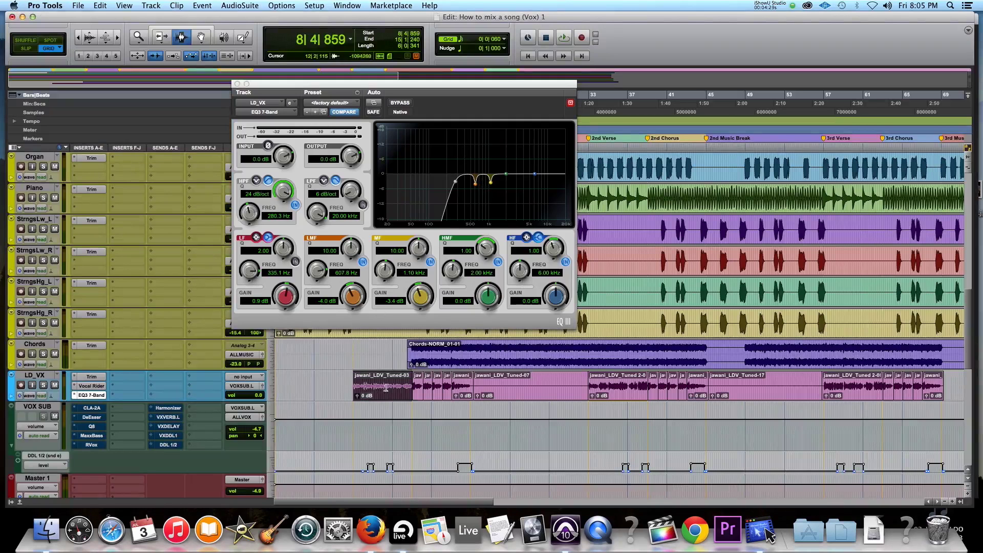
key(space)
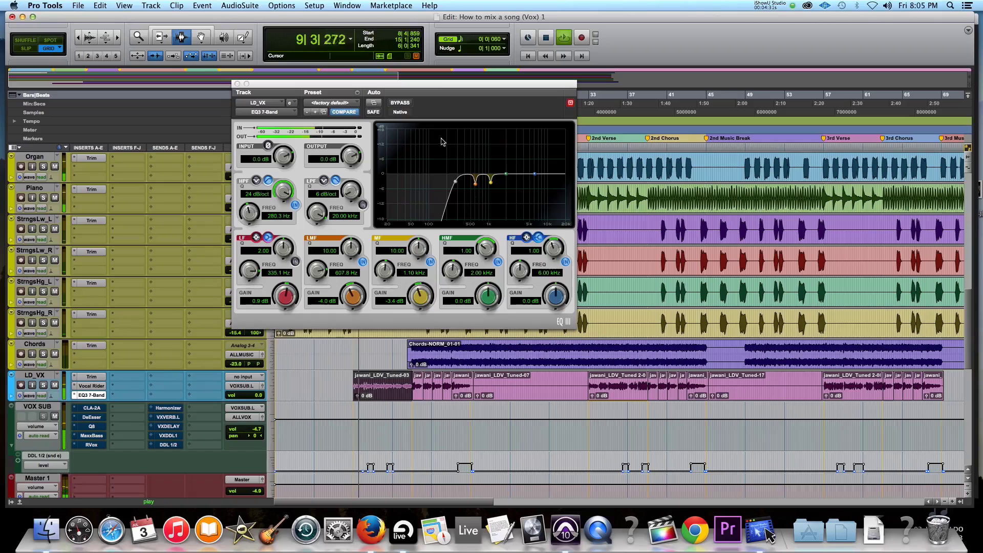
click(400, 103)
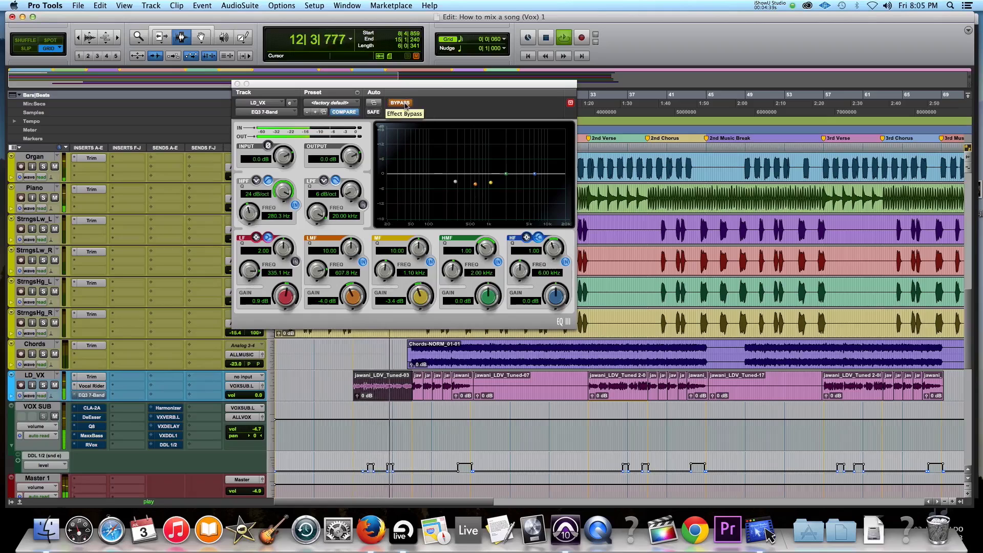
click(405, 104)
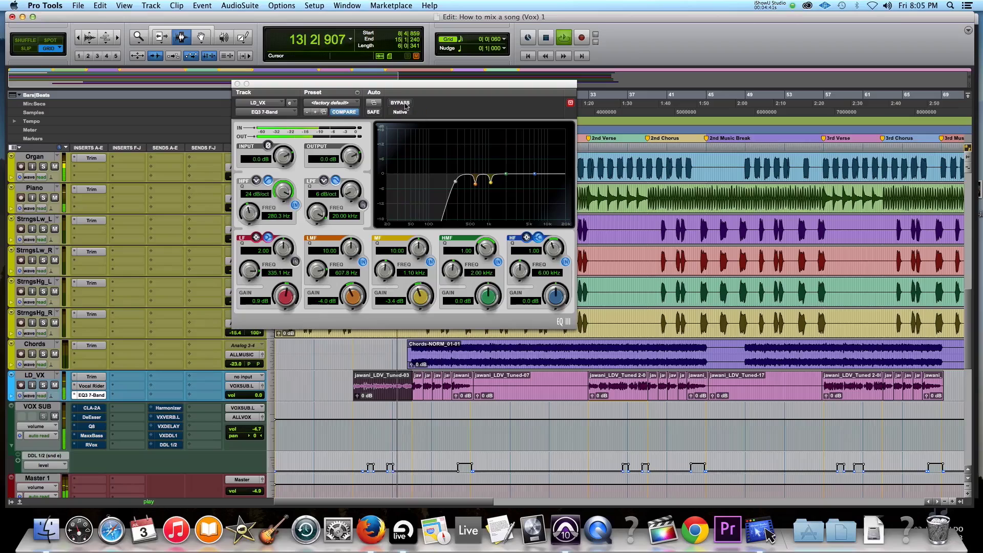
key(space)
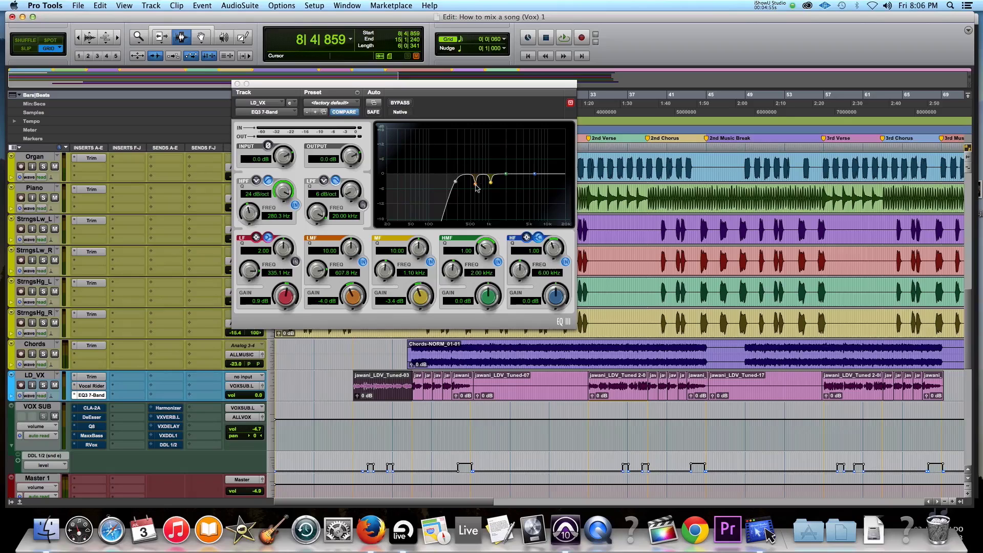
key(space)
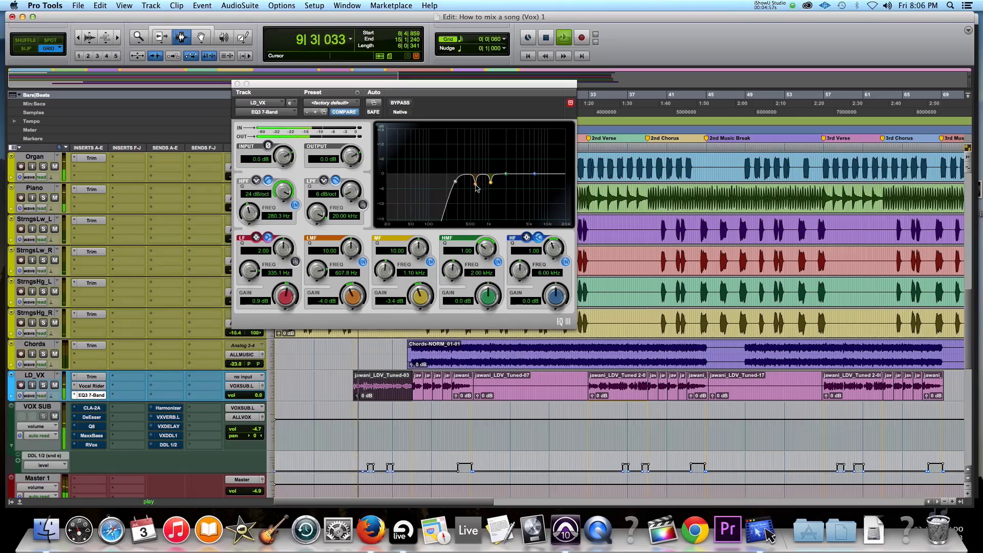
Set LD_VX EQ cuts to -4.2 dB at 620 Hz and -4.0 dB at 1.08 kHz, compare, and close.
mouse_move(477, 186)
mouse_down()
mouse_move(476, 146)
mouse_move(477, 187)
mouse_move(491, 144)
mouse_move(491, 187)
mouse_up()
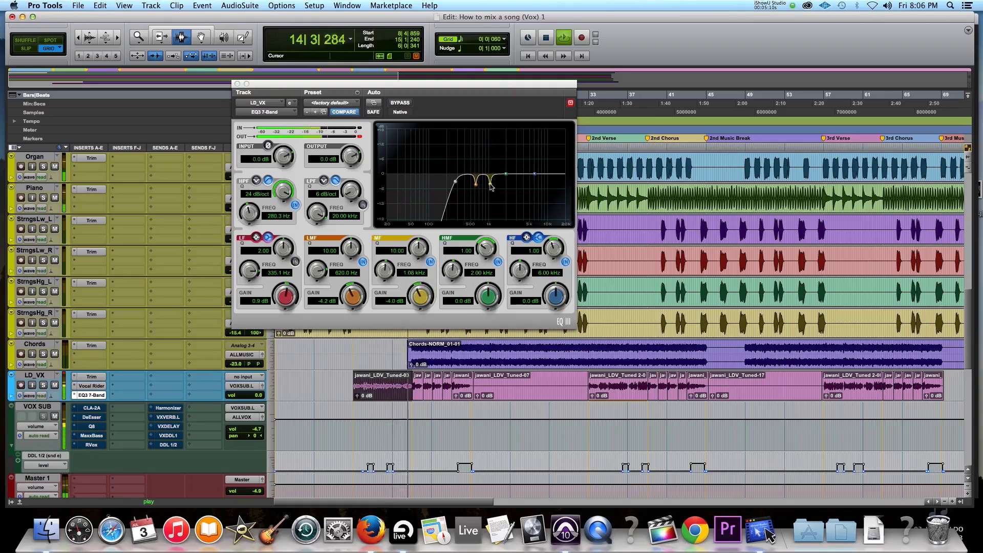
click(408, 104)
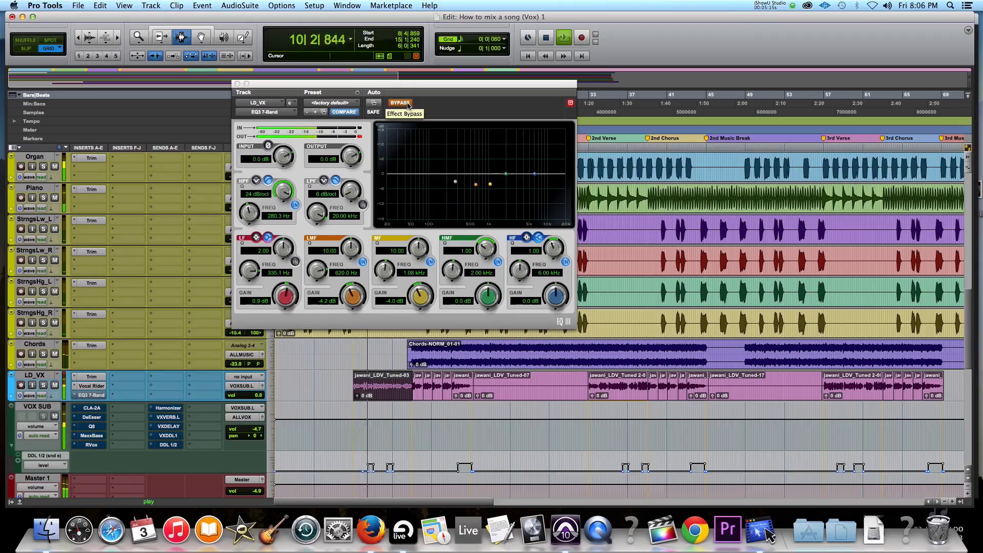
click(408, 104)
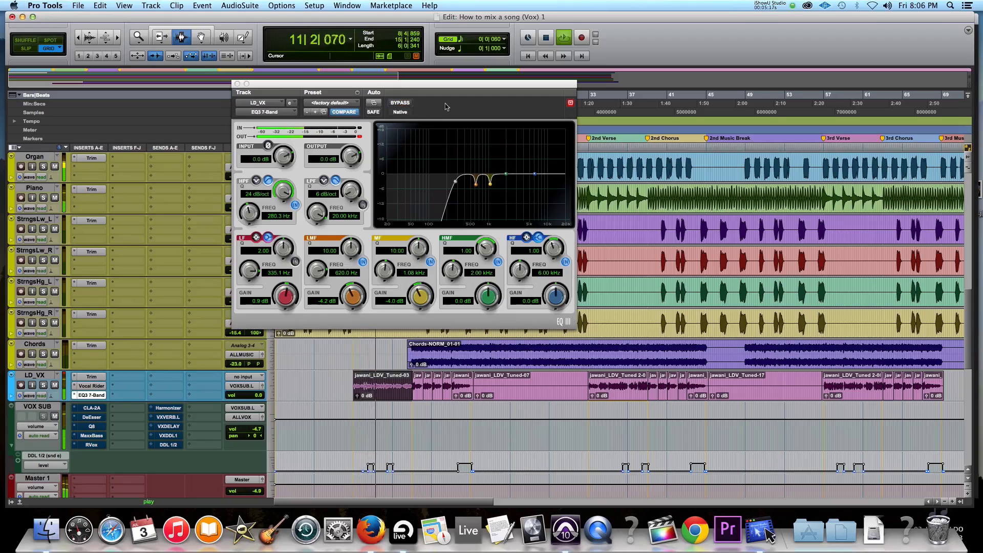
key(space)
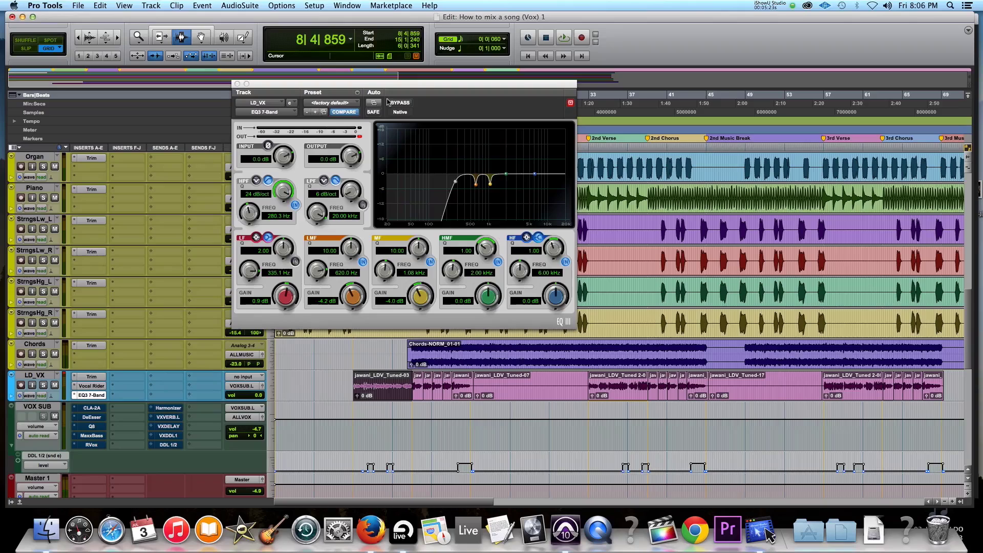
click(237, 84)
Open the VOXS CLA-2A and A/B it during playback, leaving it switched on.
key(super+equal)
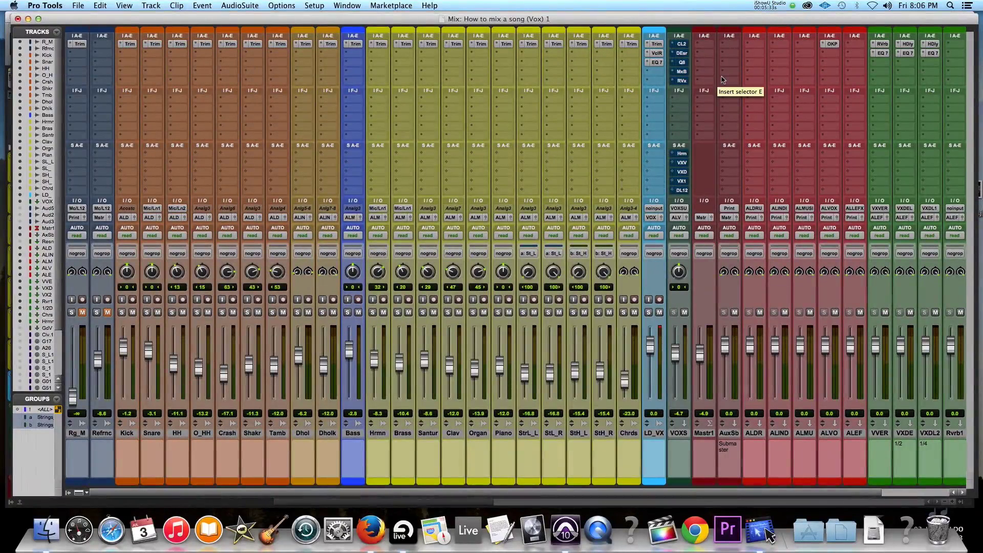
click(682, 45)
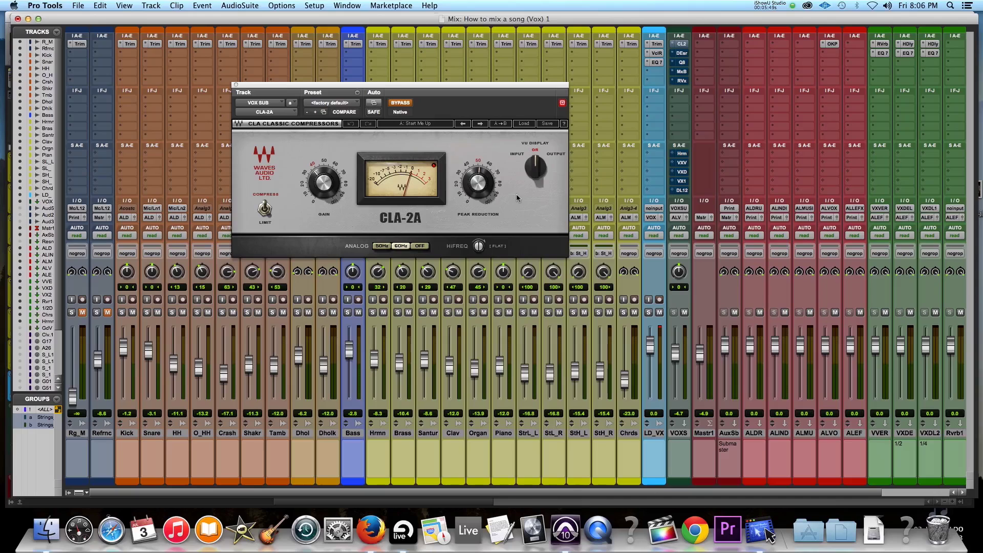
drag(430, 88, 815, 108)
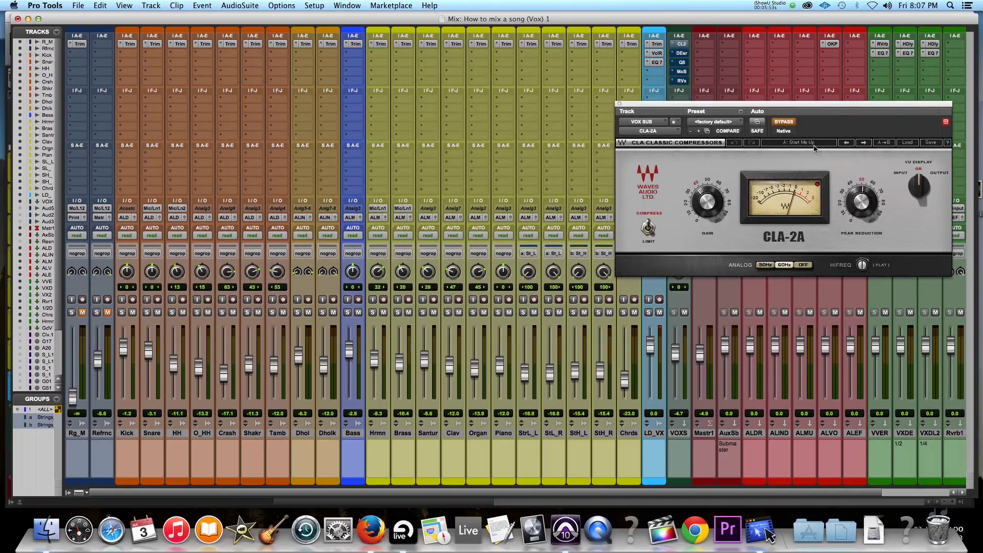
key(space)
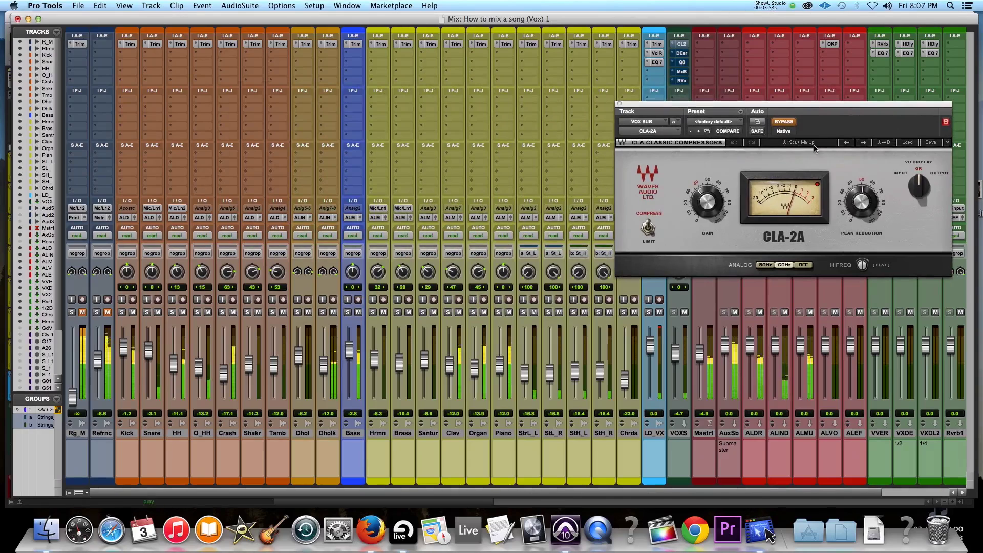
click(784, 122)
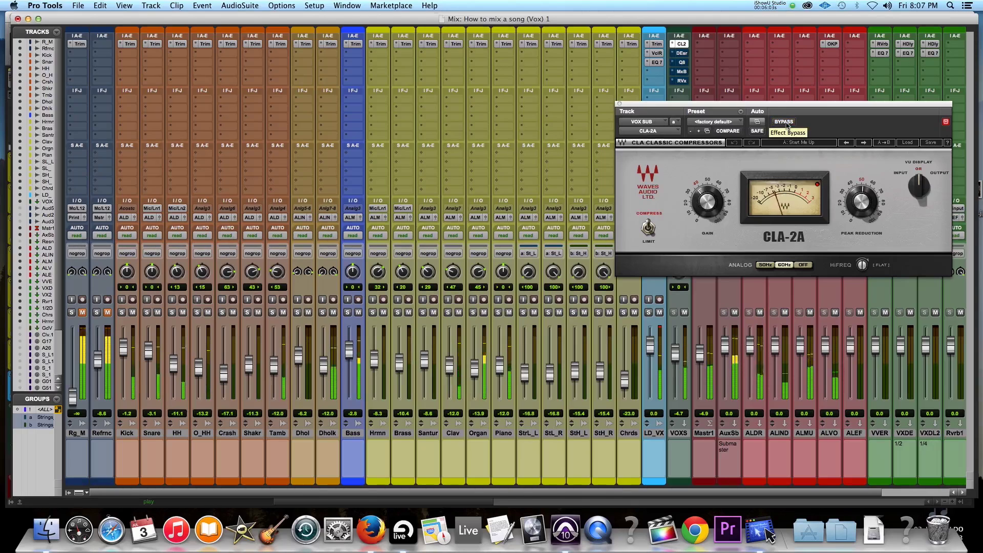
click(787, 124)
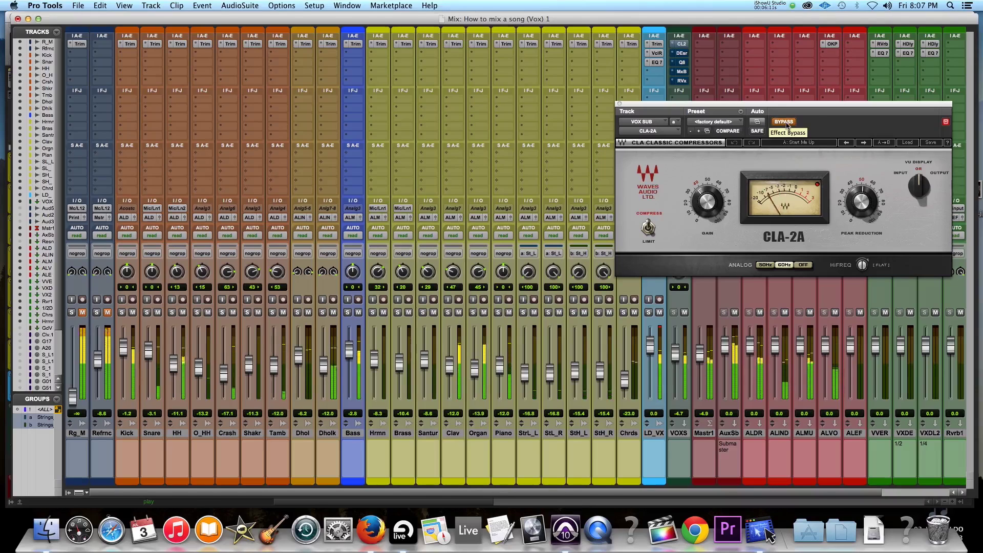
click(786, 123)
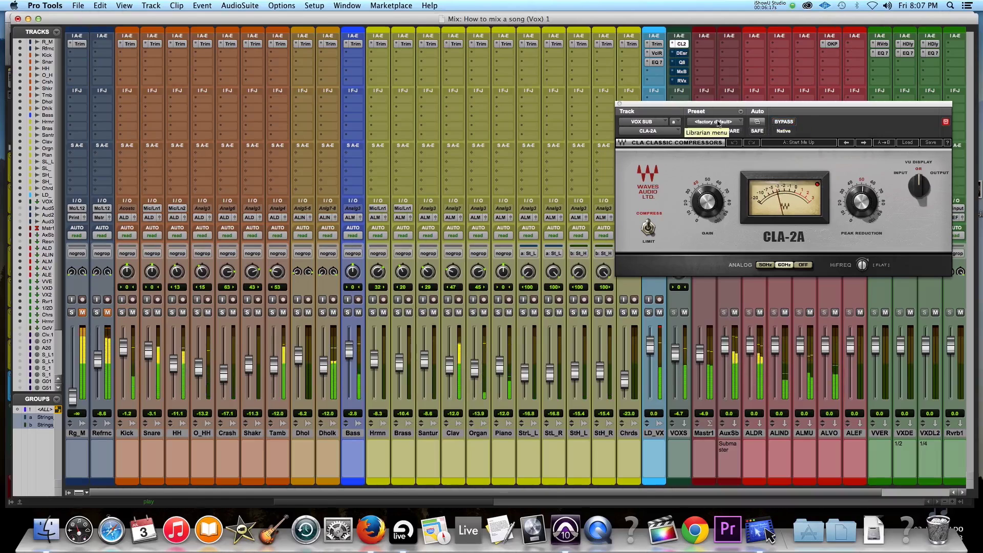
Close the CLA-2A, open the VOX SUB DeEsser, and play the jawani_LDV_Tuned 2-0 clip.
click(620, 104)
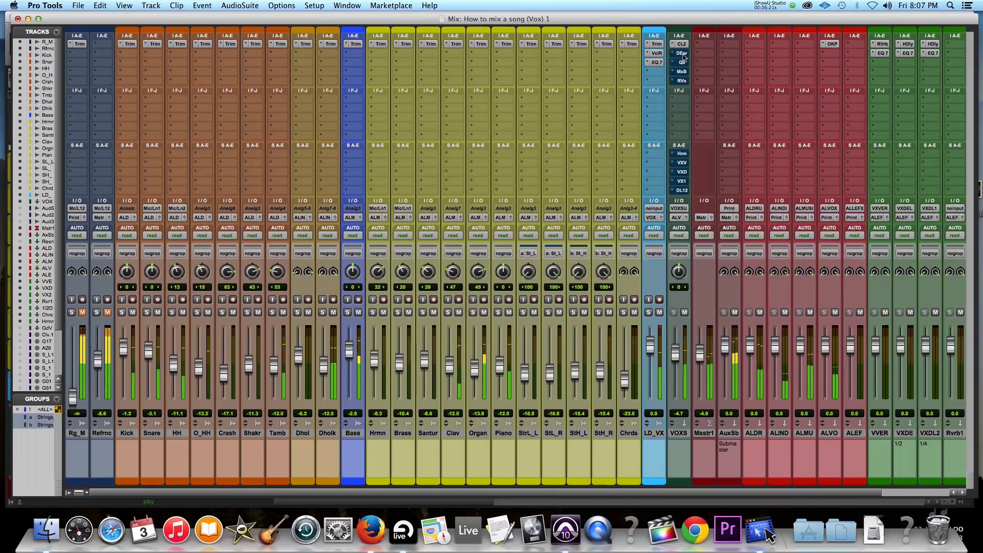
click(682, 54)
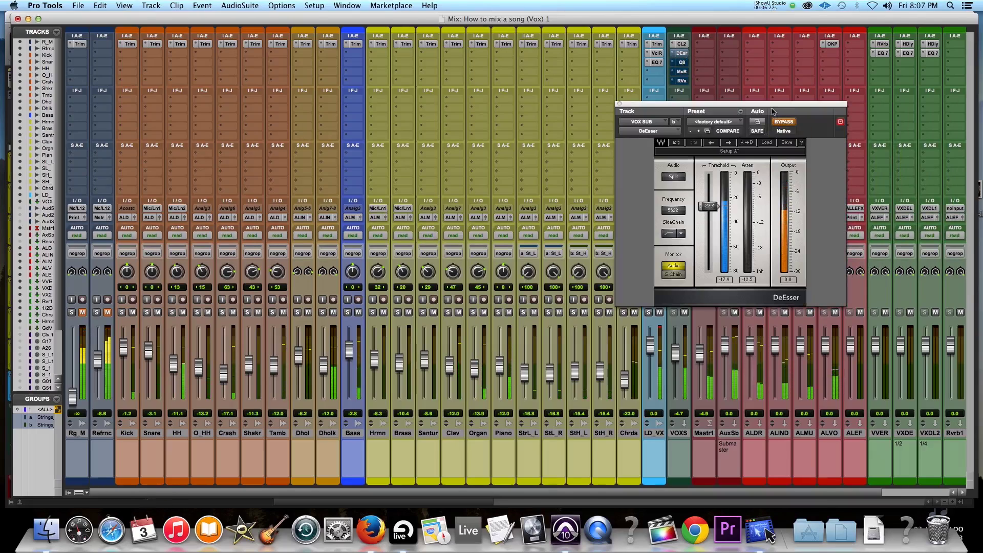
key(super+equal)
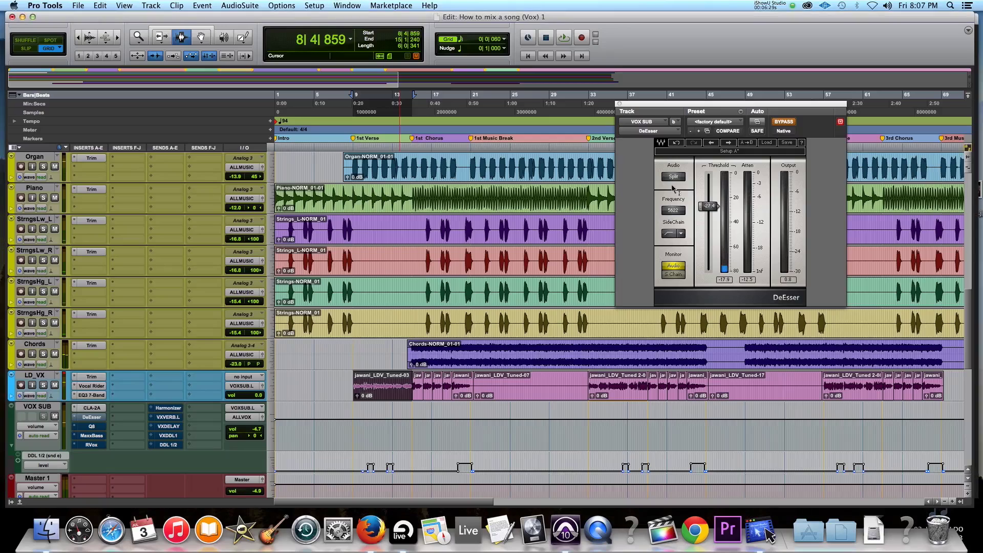
click(592, 384)
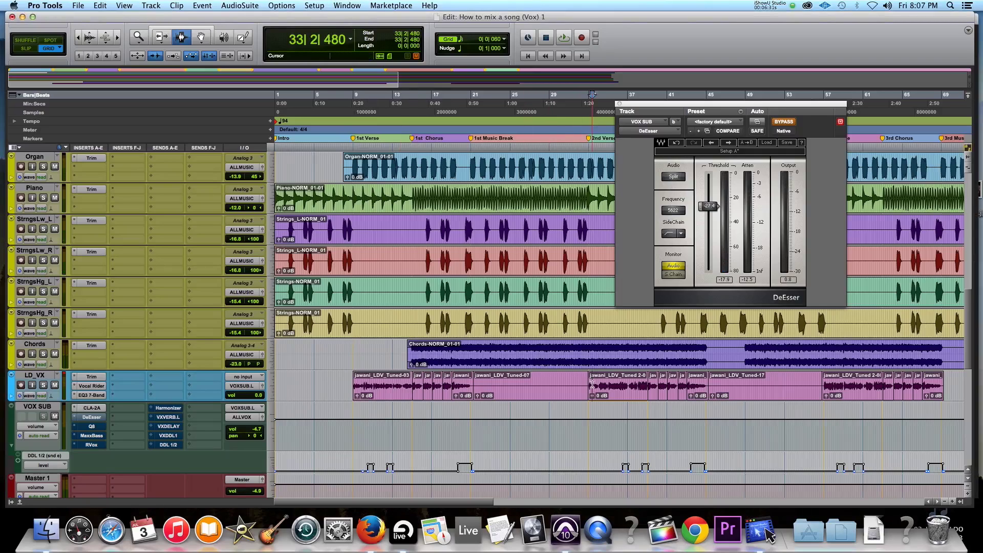
key(space)
key(space)
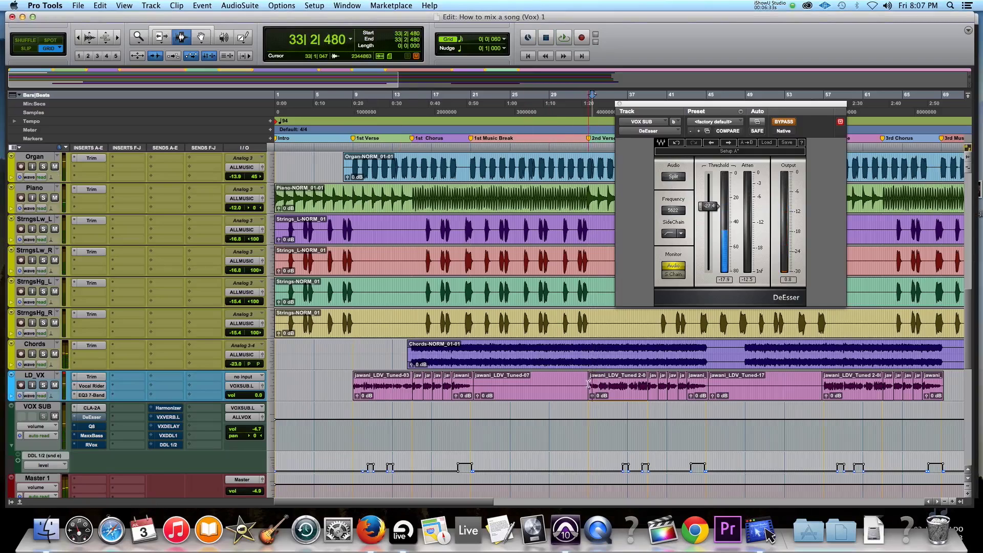
drag(587, 383, 617, 388)
double_click(628, 391)
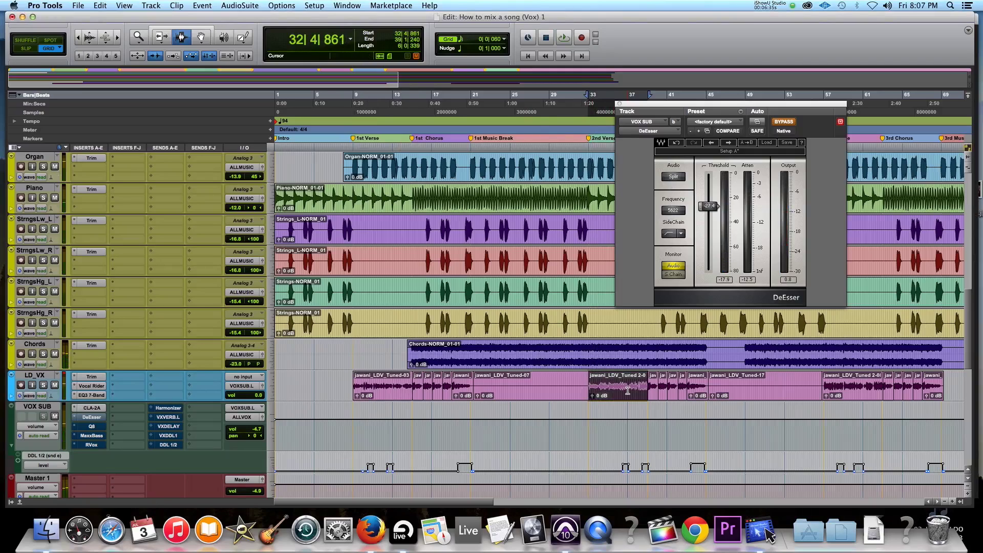
key(space)
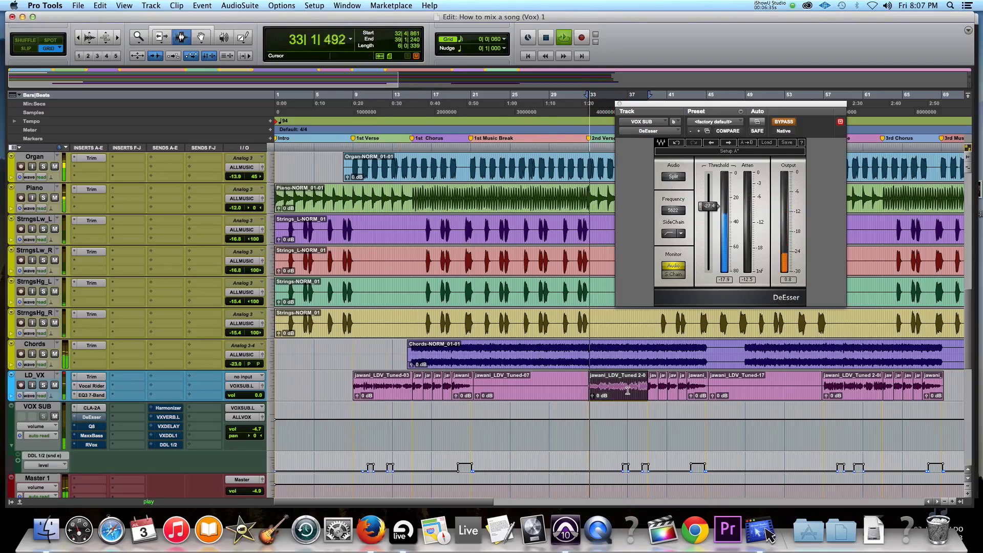
A/B the DeEsser across replays of the vocal clip, leaving it switched on.
click(786, 123)
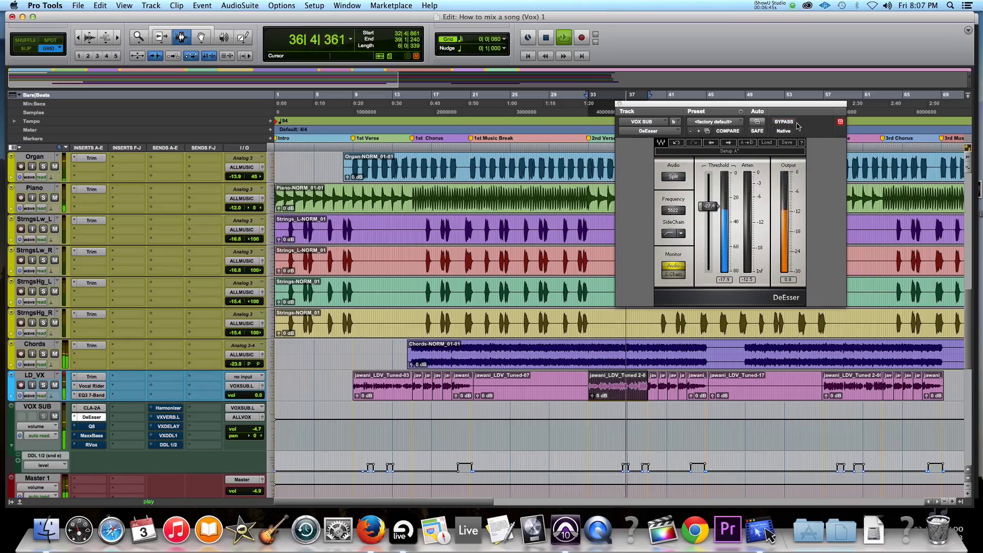
key(space)
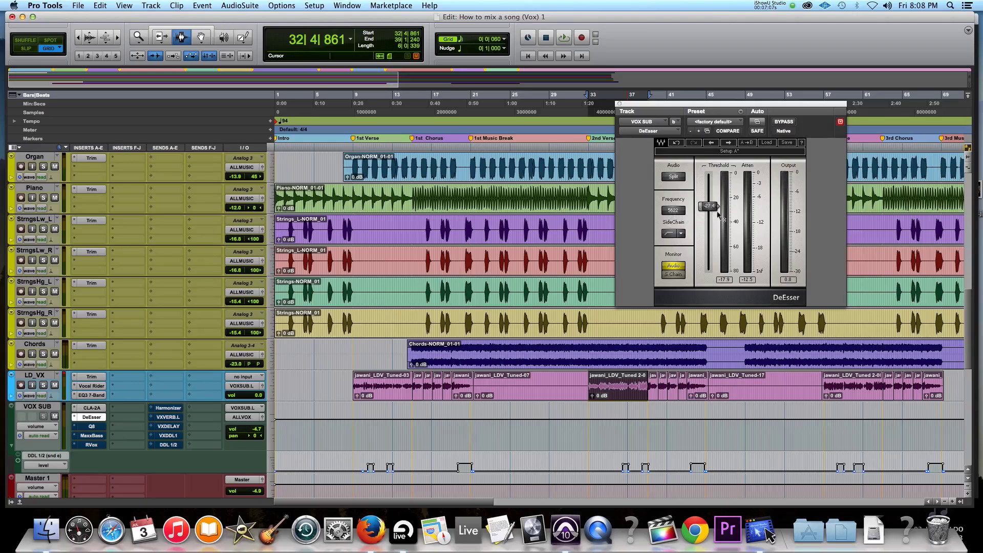
key(space)
click(783, 123)
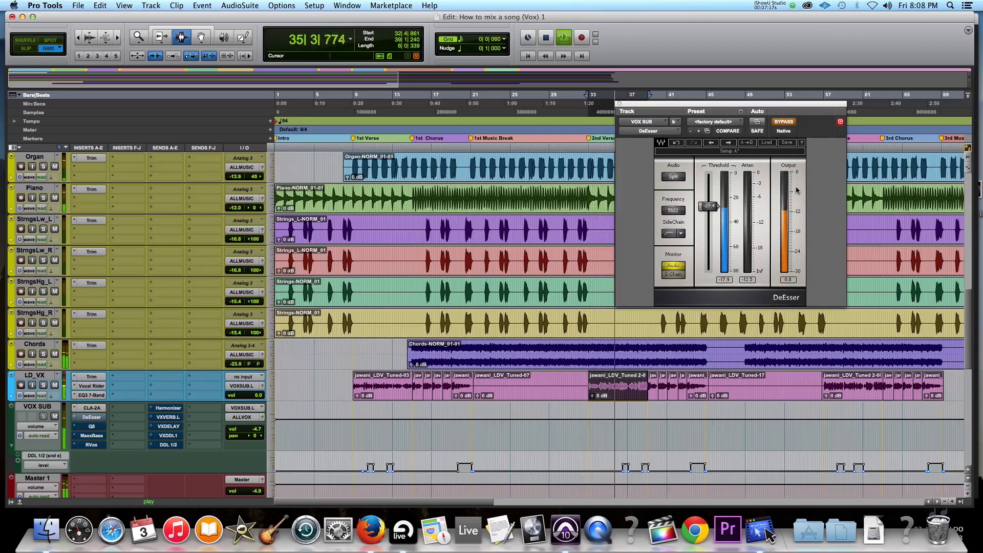
key(space)
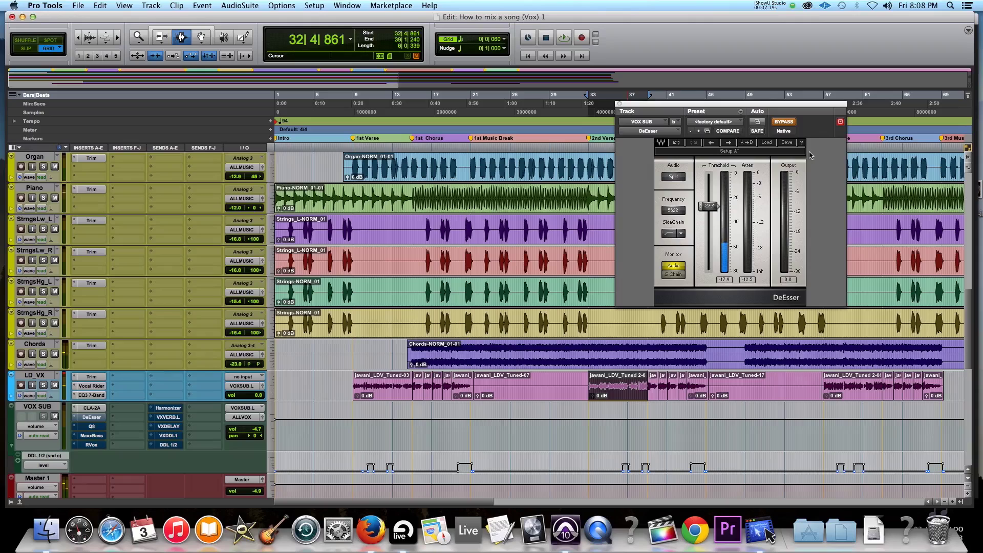
key(space)
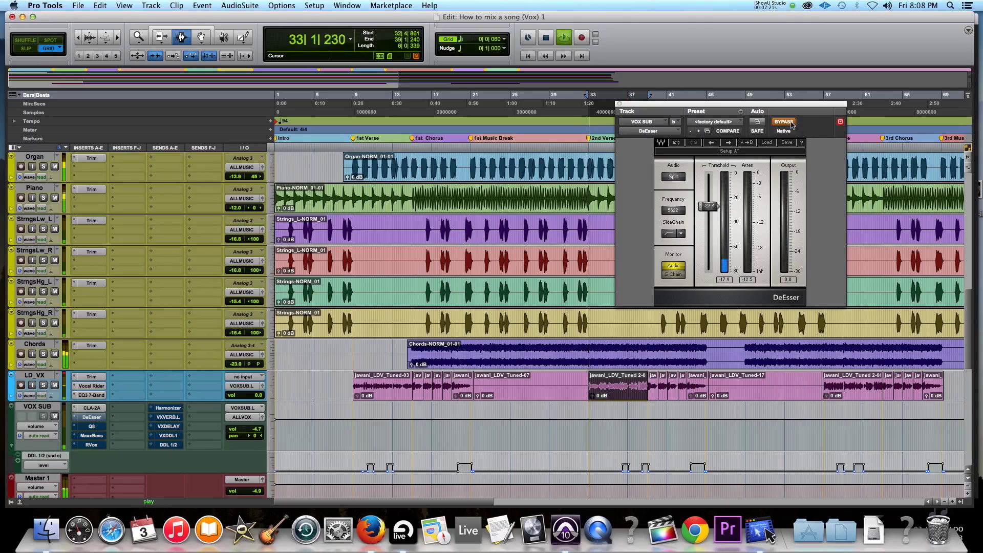
click(792, 124)
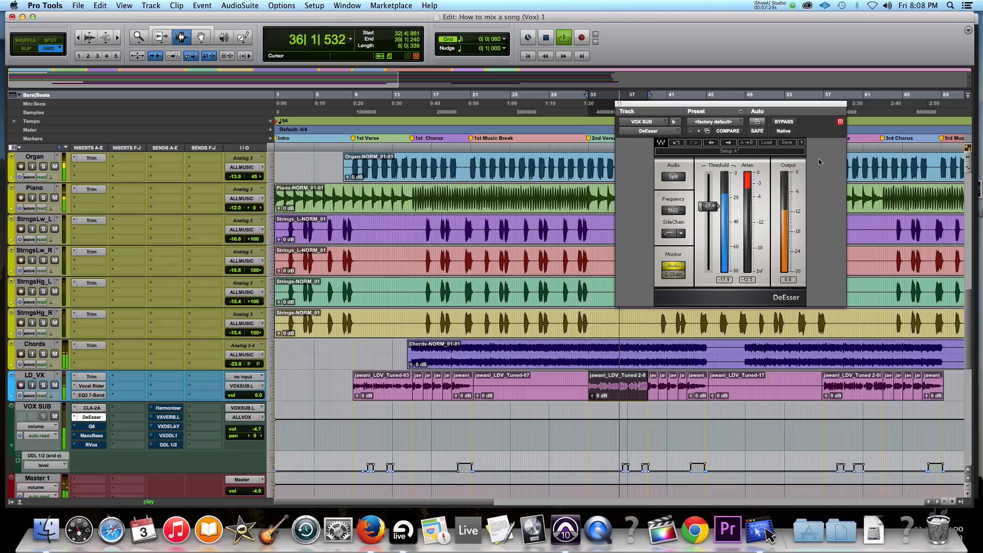
key(space)
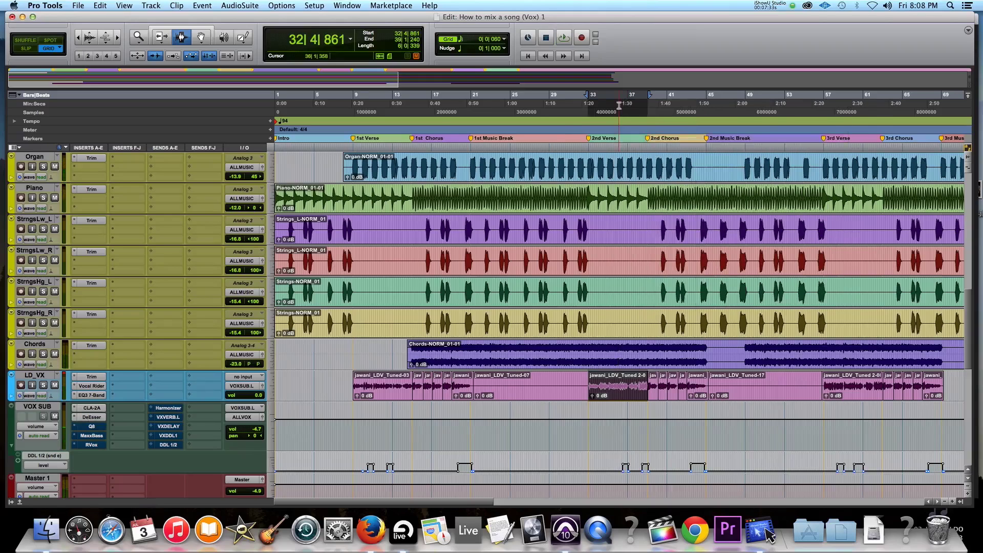
Open the VOX SUB's Q10 EQ from the mixer and move its window to the centre.
key(super+equal)
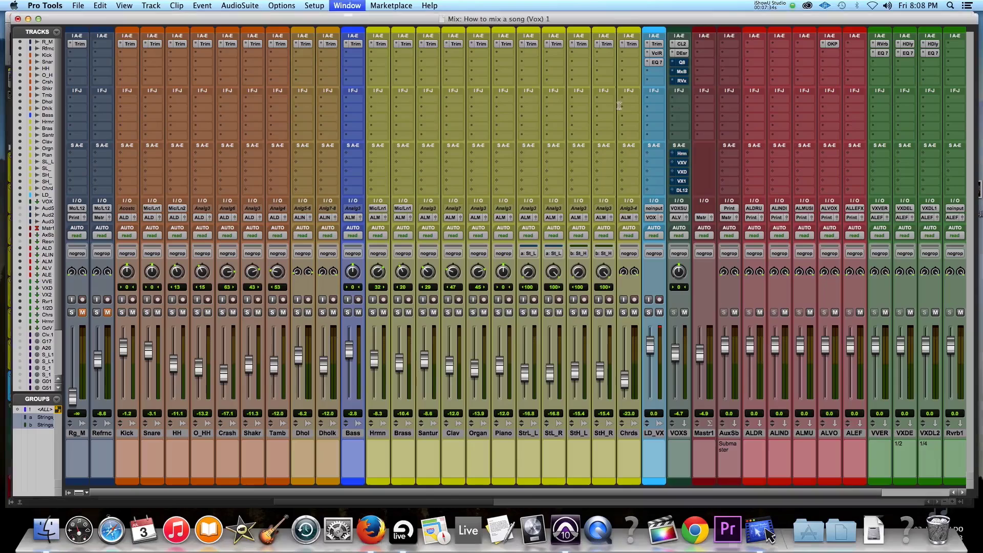
click(682, 62)
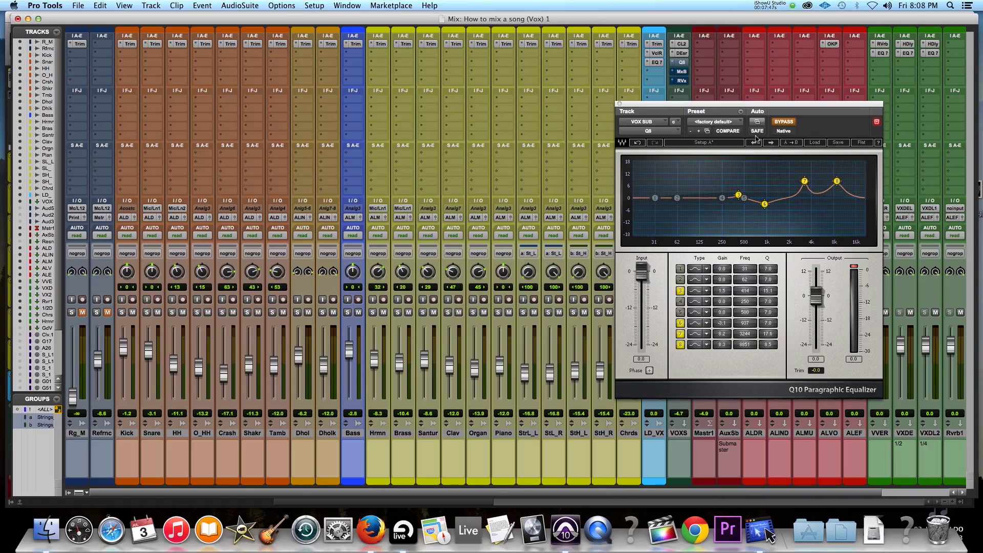
drag(782, 106, 474, 108)
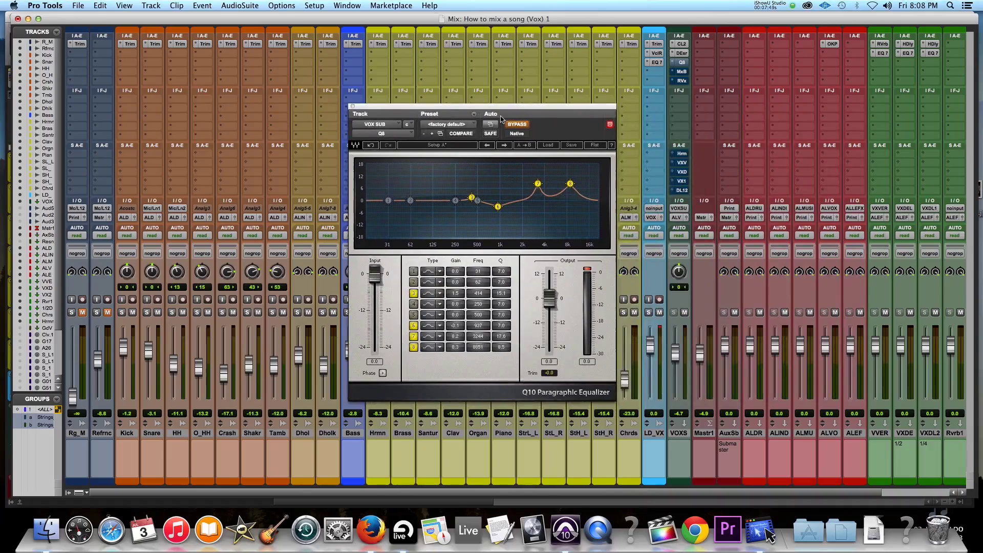
key(super+equal)
A/B the Q10 EQ during playback, leave it active, and return to the Mix window.
key(space)
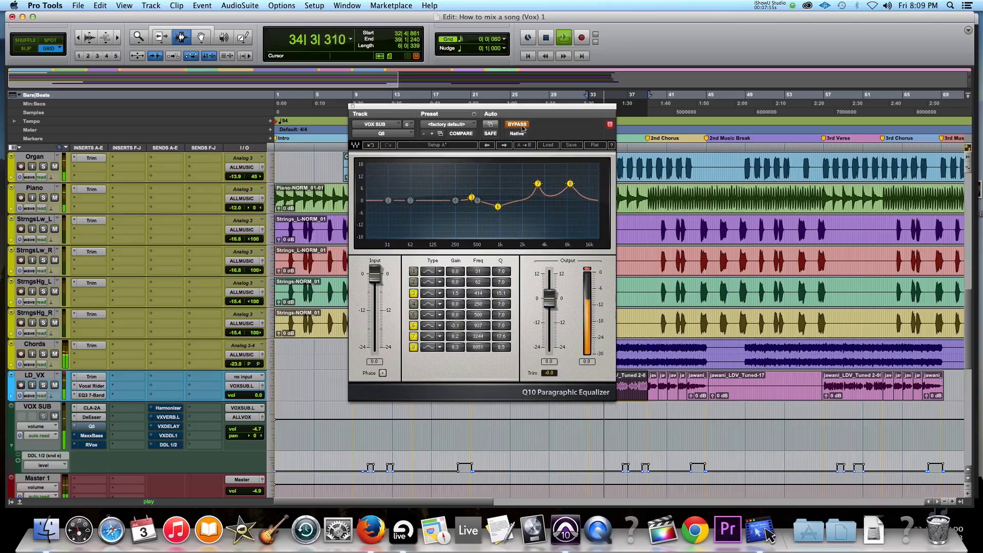
click(519, 125)
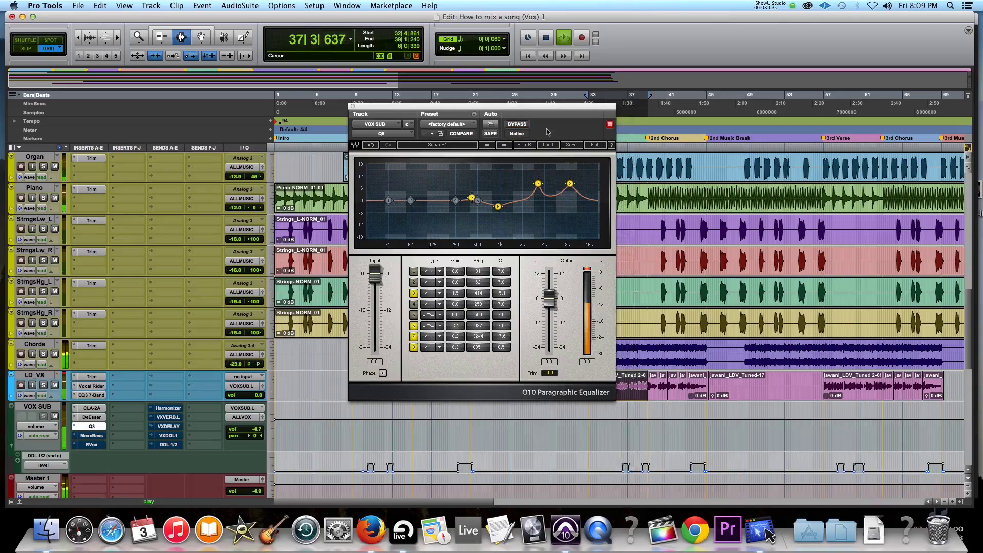
key(space)
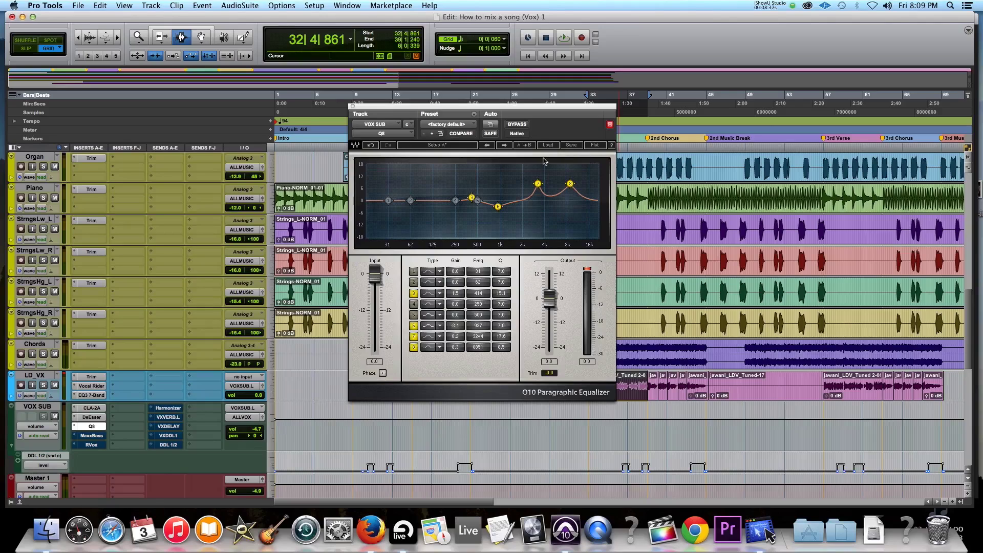
key(space)
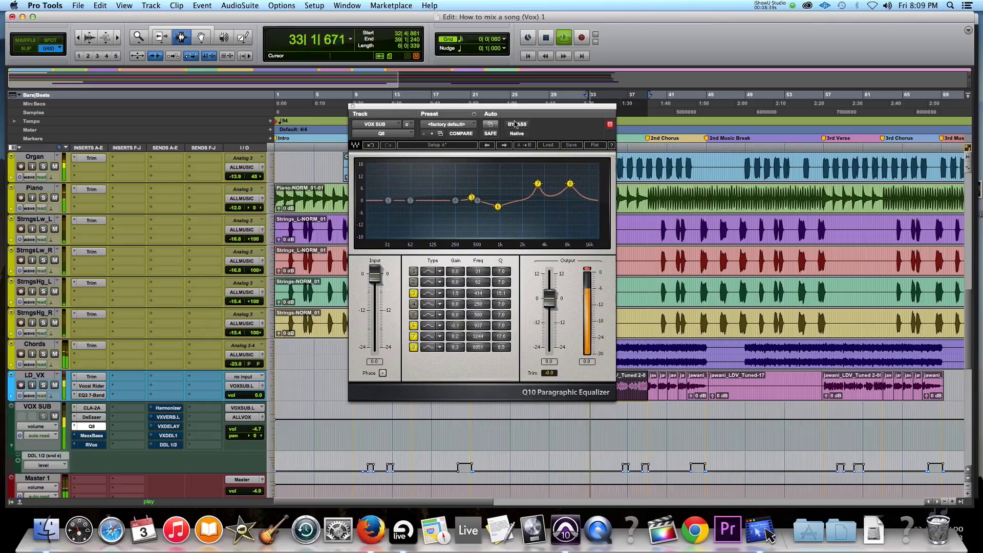
click(516, 124)
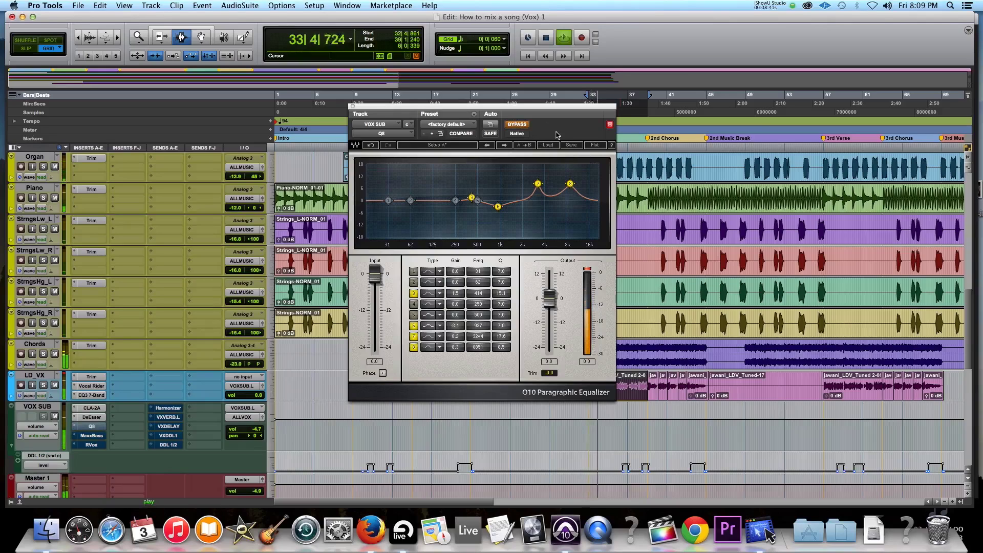
click(525, 125)
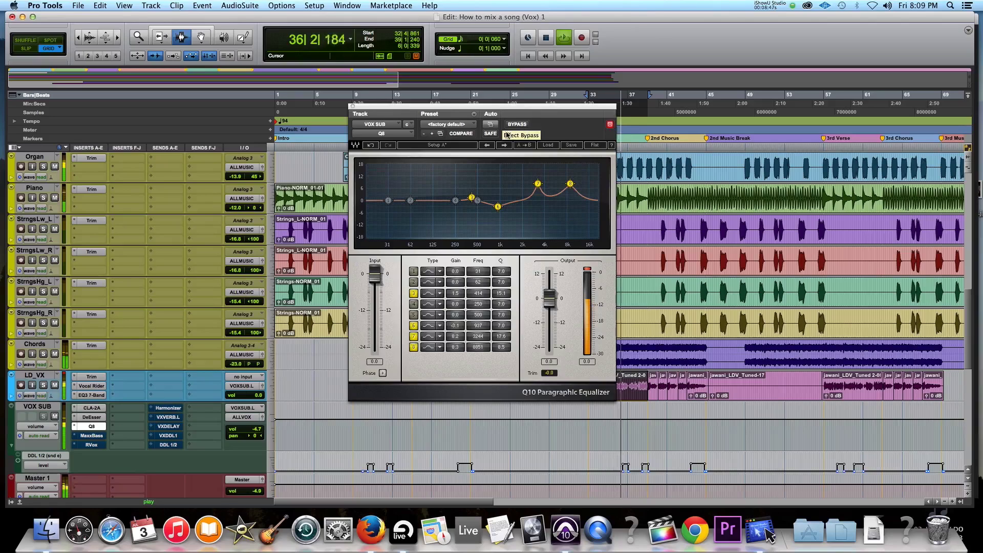
key(space)
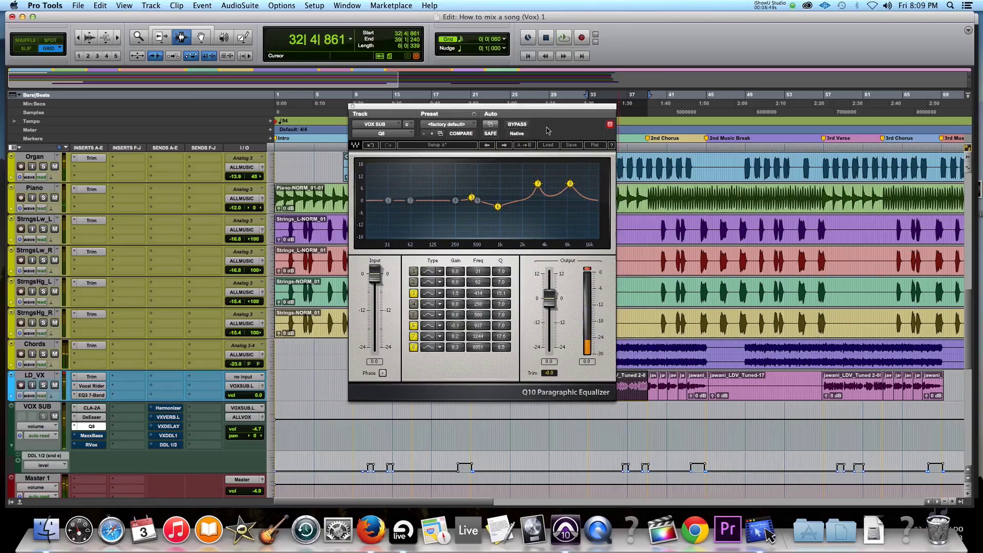
key(super+equal)
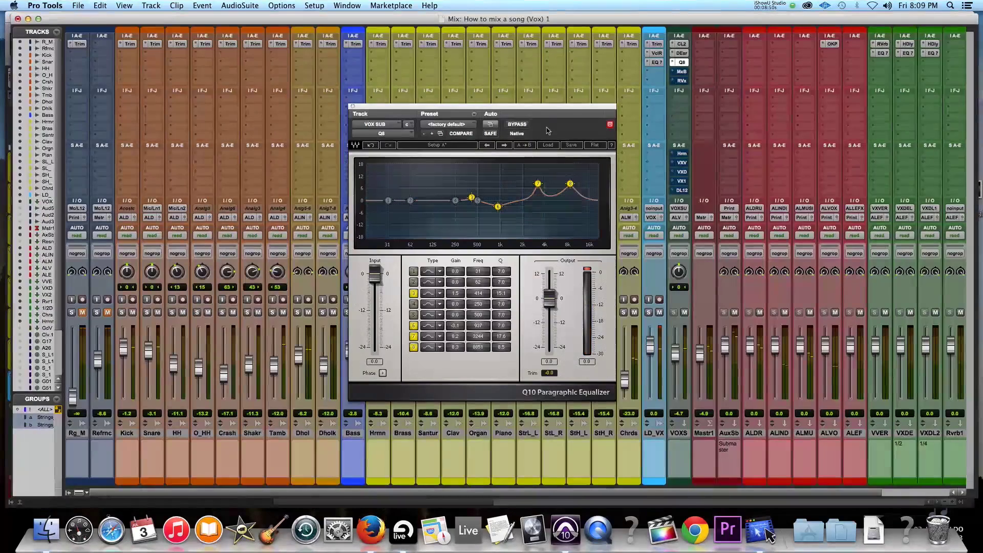
Open the VOX SUB's MaxxBass and browse its Load preset list.
click(681, 73)
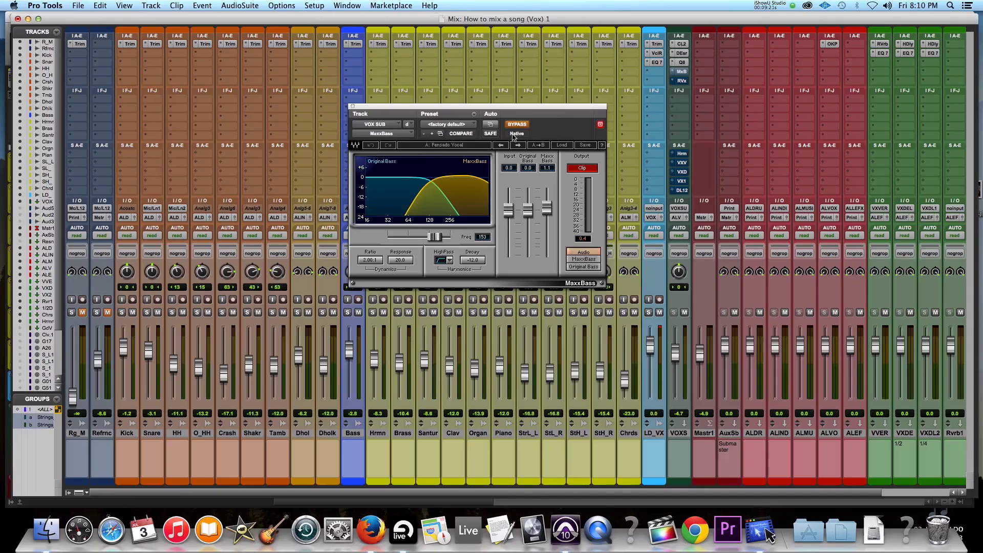
click(570, 147)
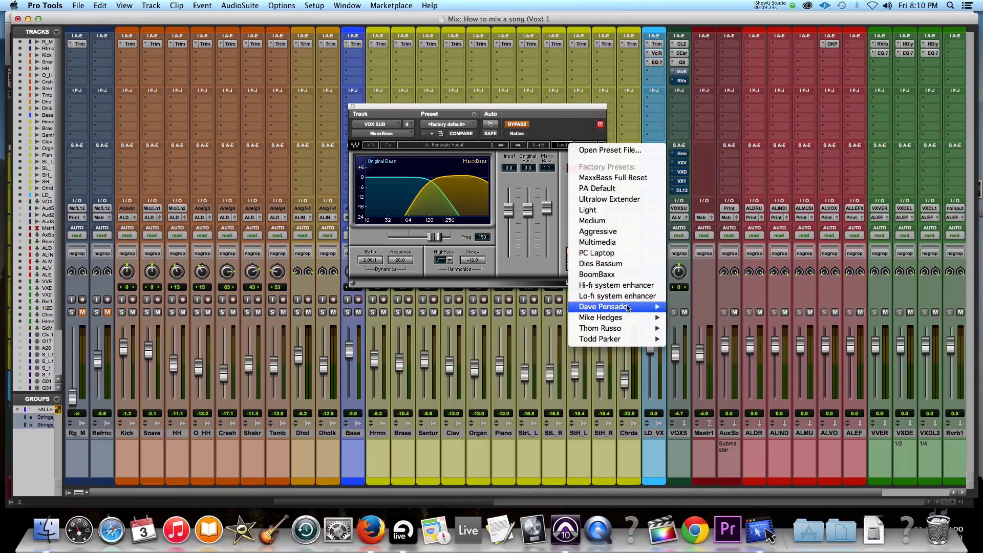
mouse_move(628, 307)
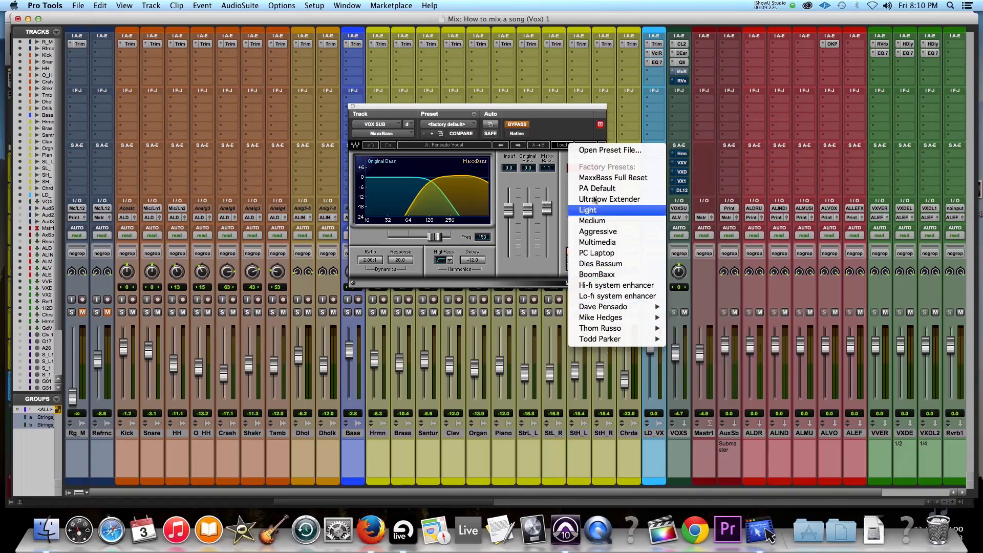
click(552, 160)
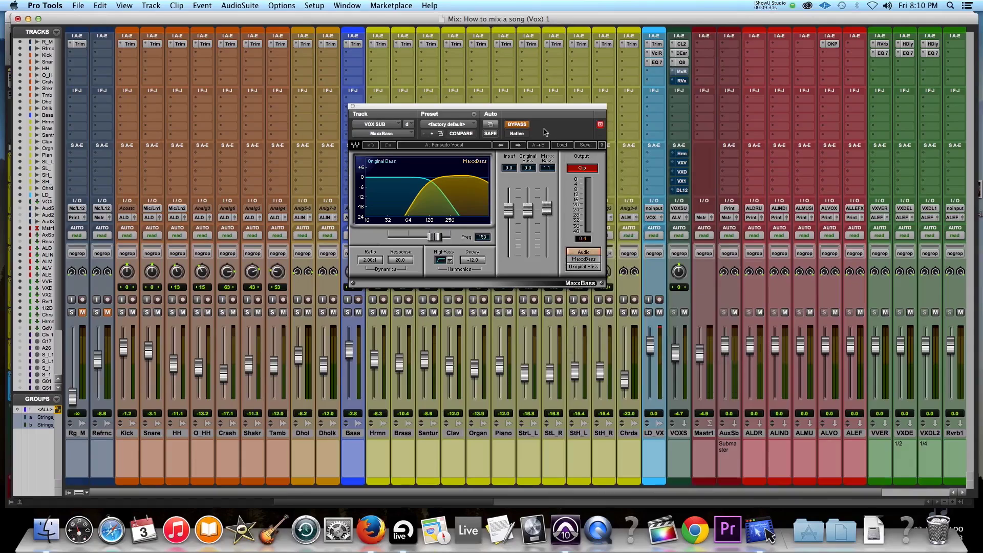
A/B MaxxBass during playback, leave it enabled, and bring up the RVox insert.
key(space)
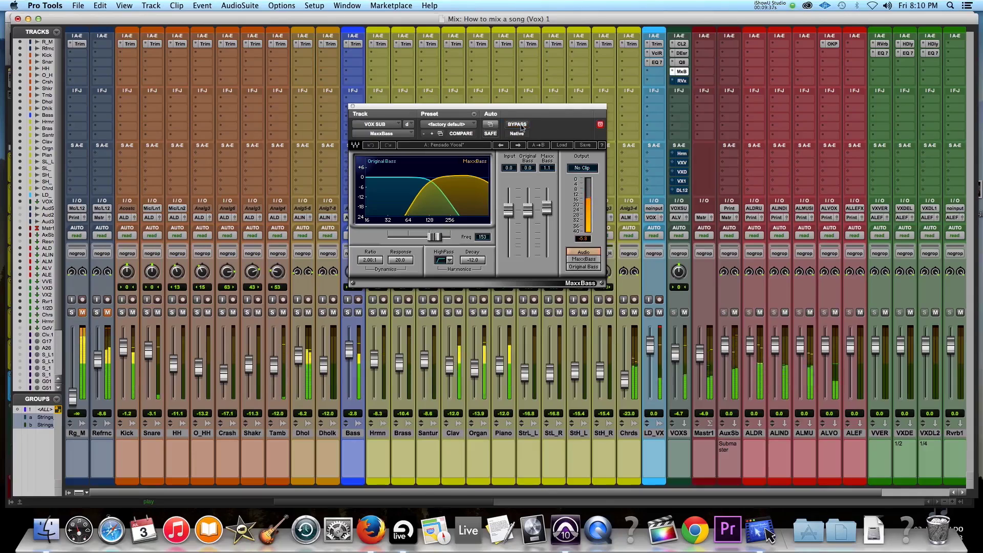
click(523, 127)
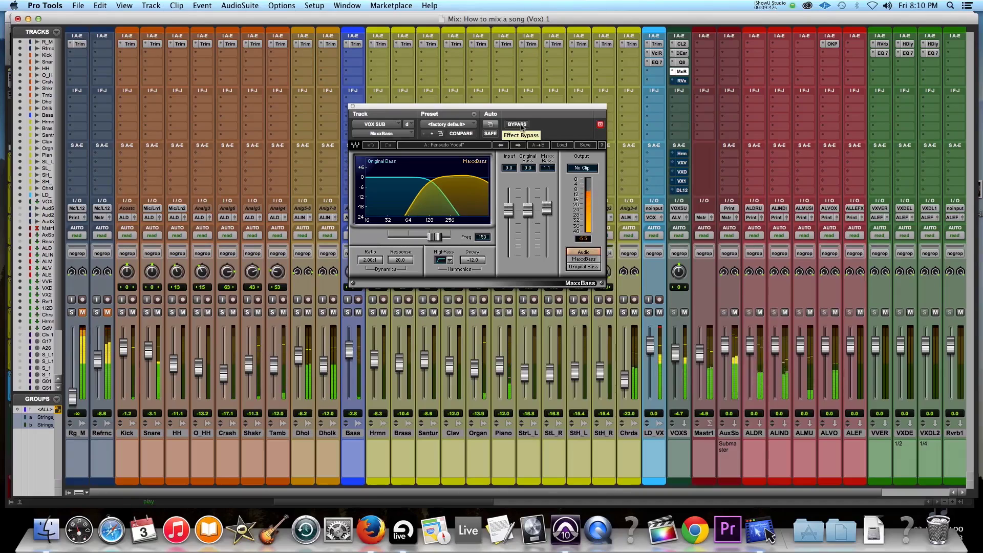
click(522, 126)
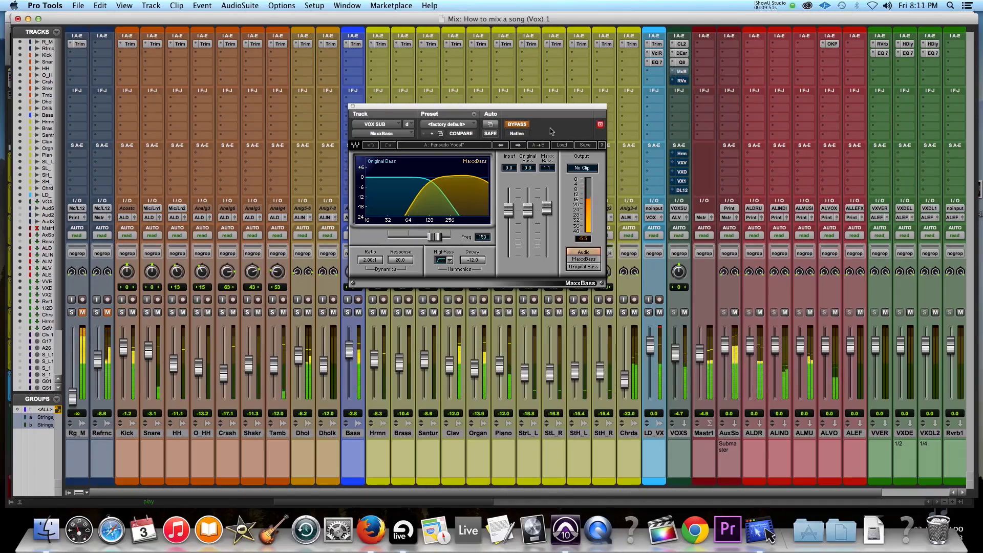
click(520, 127)
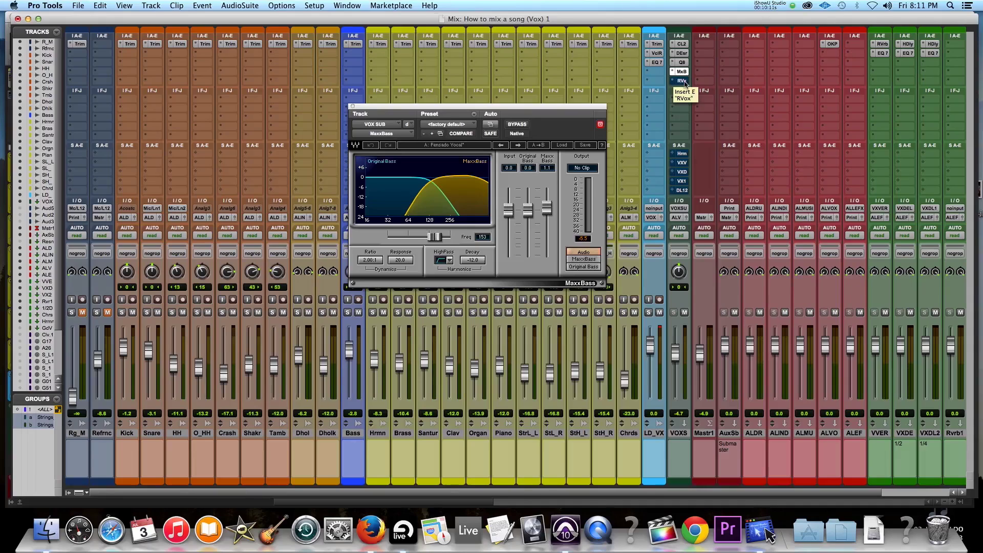
click(684, 81)
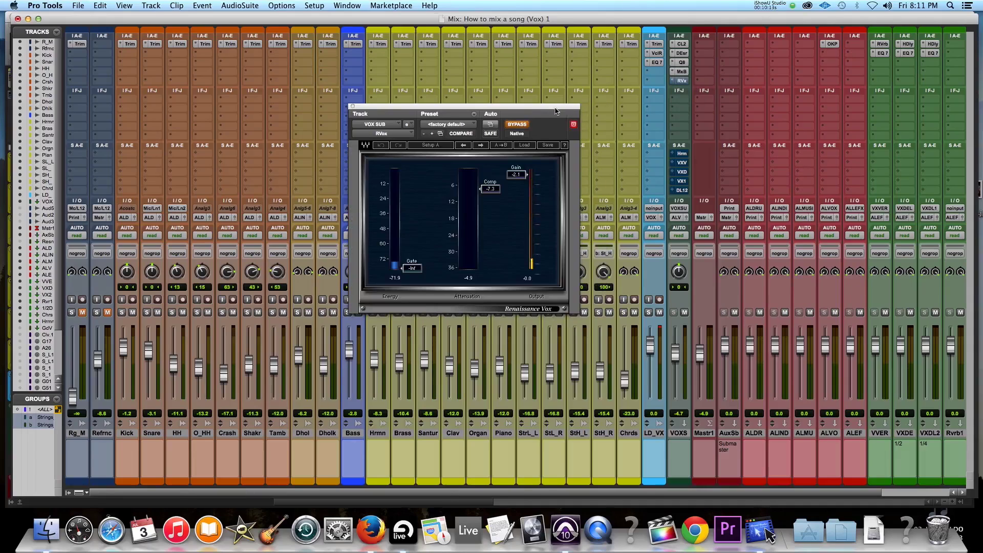
Move the Renaissance Vox window aside, A/B it during playback, leave it enabled, and close it.
drag(546, 112, 754, 103)
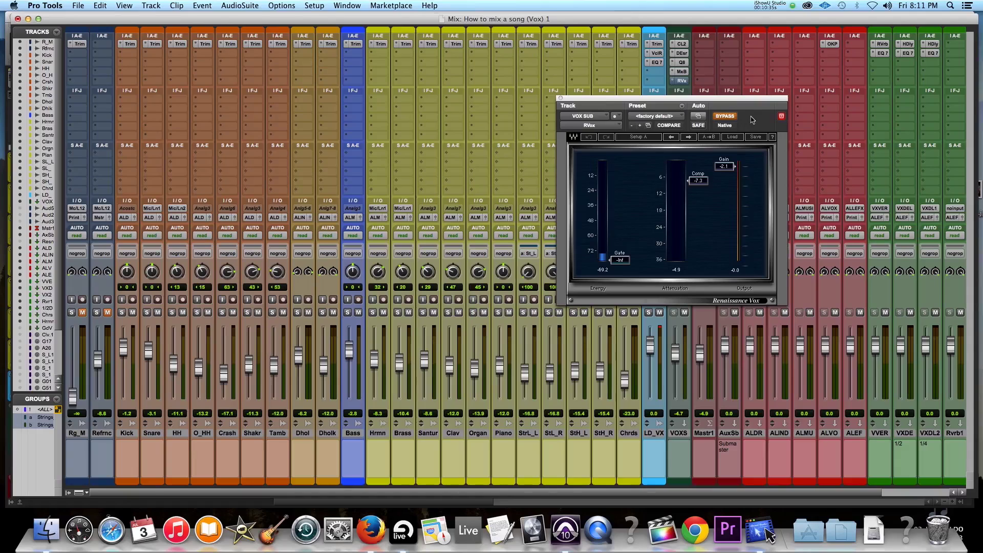
key(space)
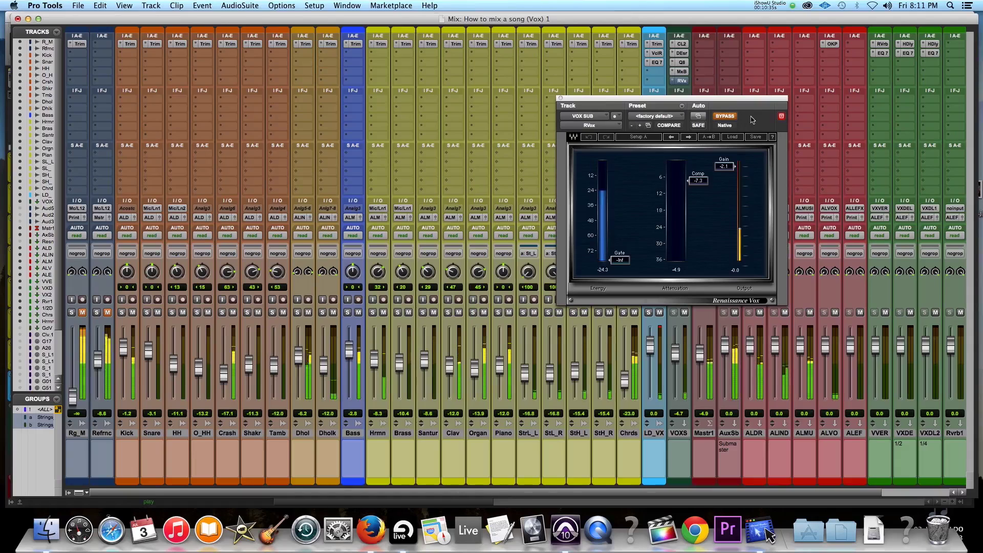
click(726, 117)
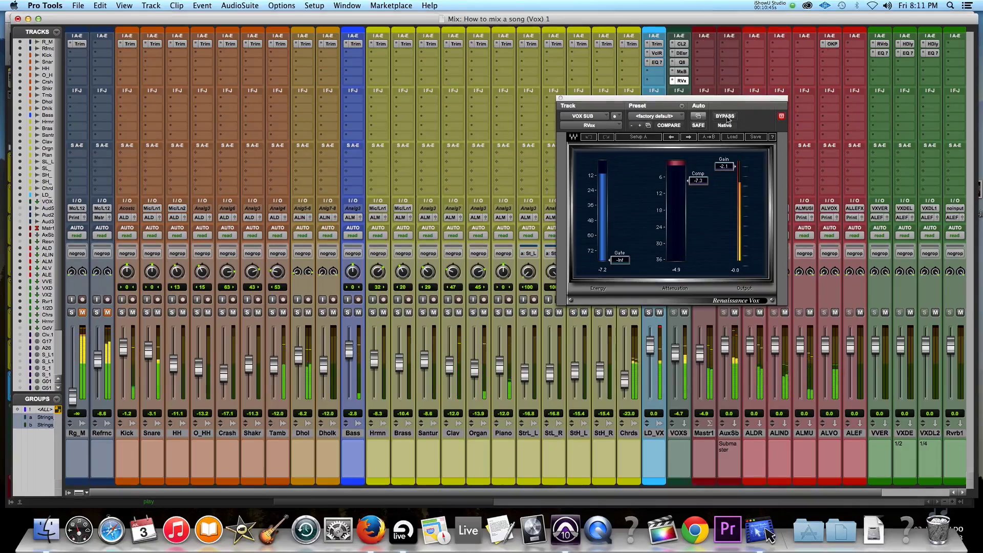
click(725, 116)
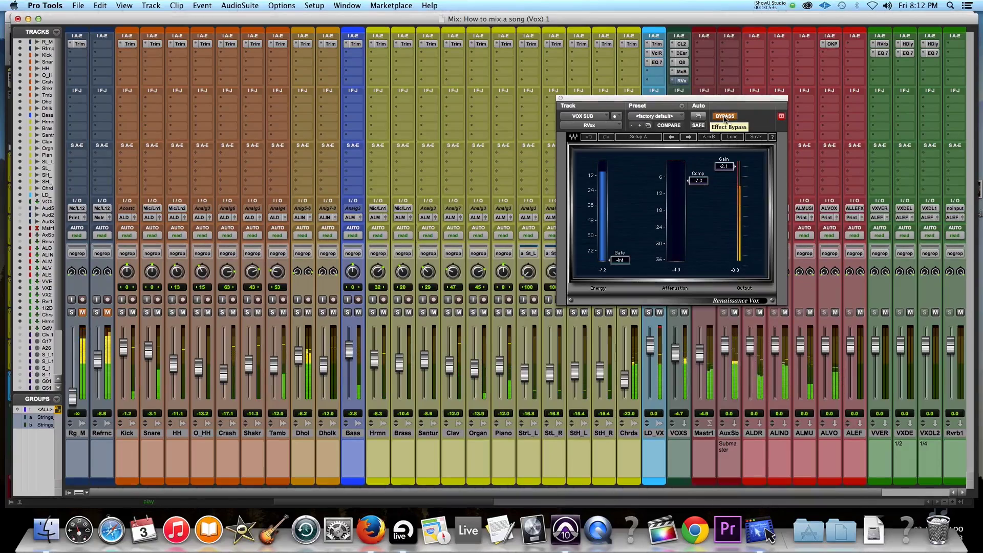
click(724, 116)
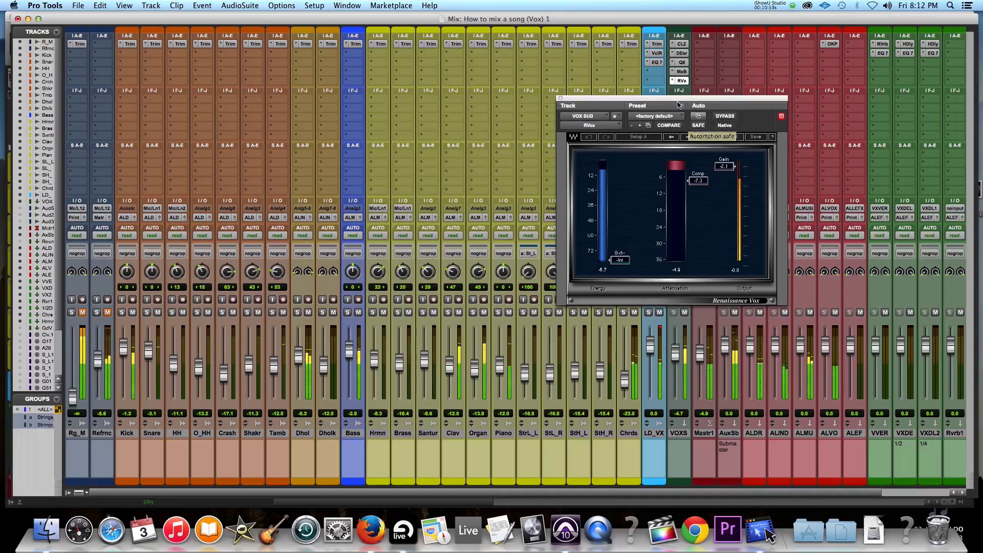
click(561, 98)
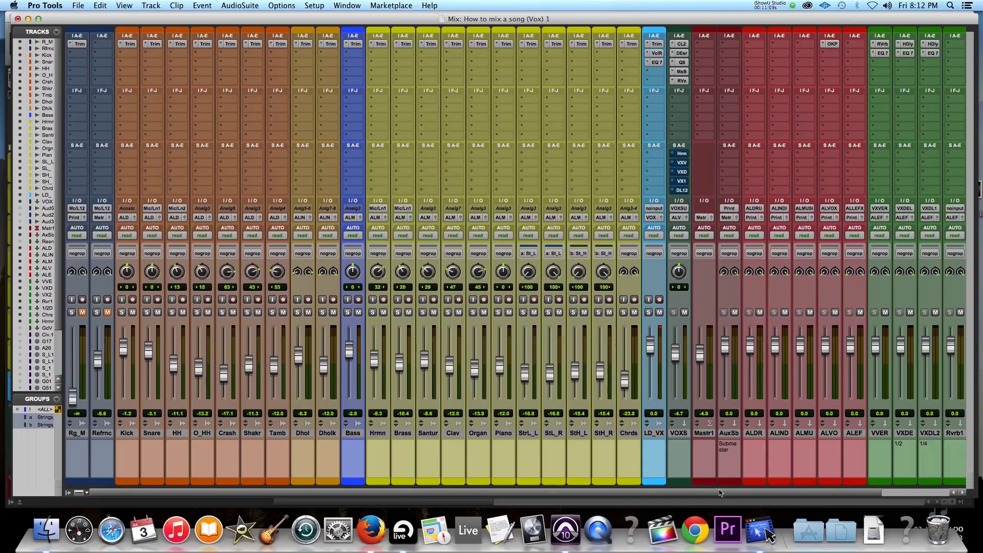
Open the Hrmnzr track's Dbl2, EQ 7 and S1im plug-in windows, centring the EQ.
scroll(720, 493, right, 5)
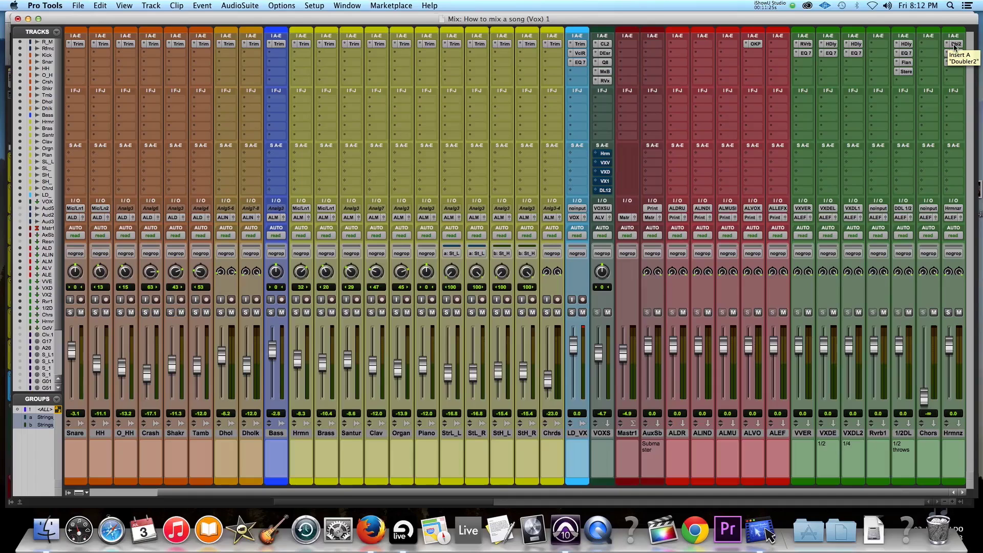
click(954, 44)
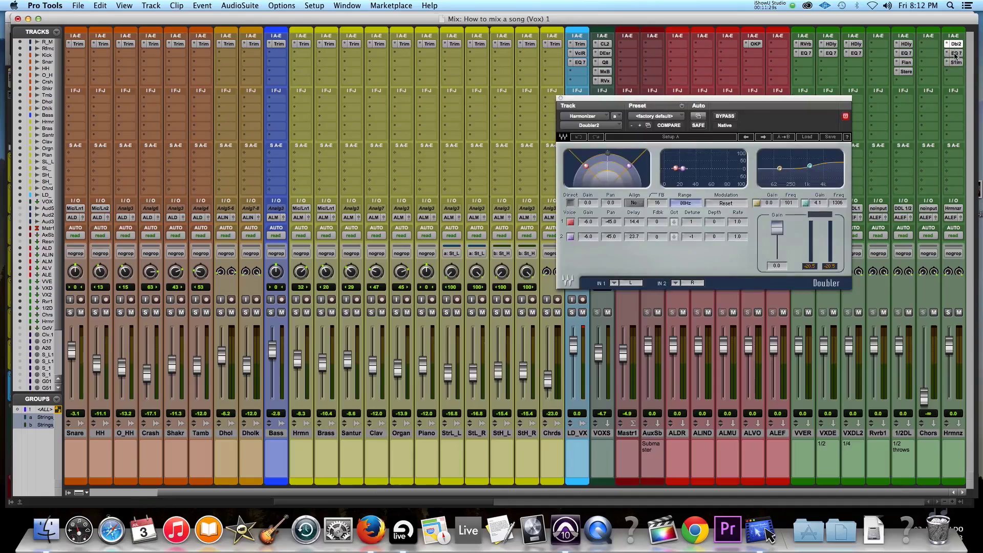
click(956, 53)
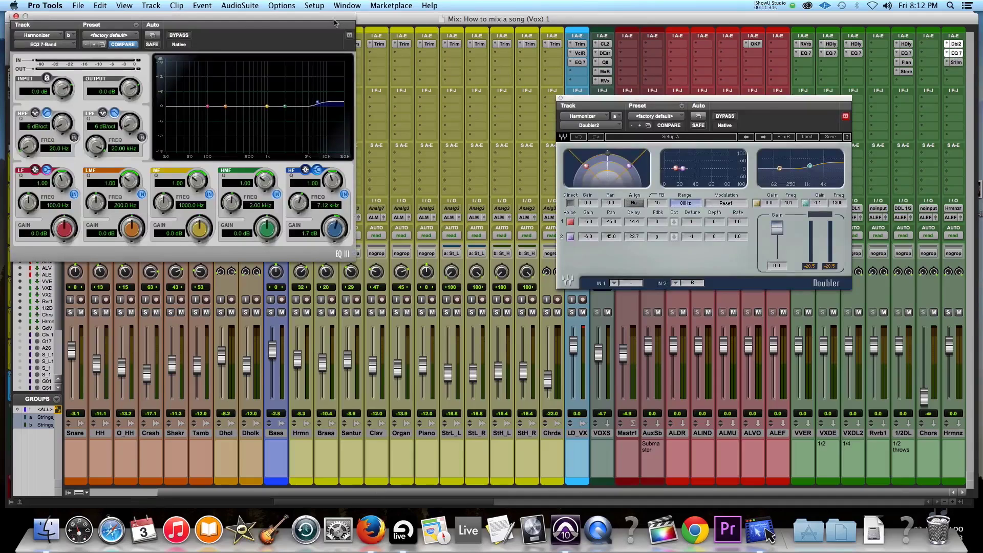
drag(335, 23, 484, 144)
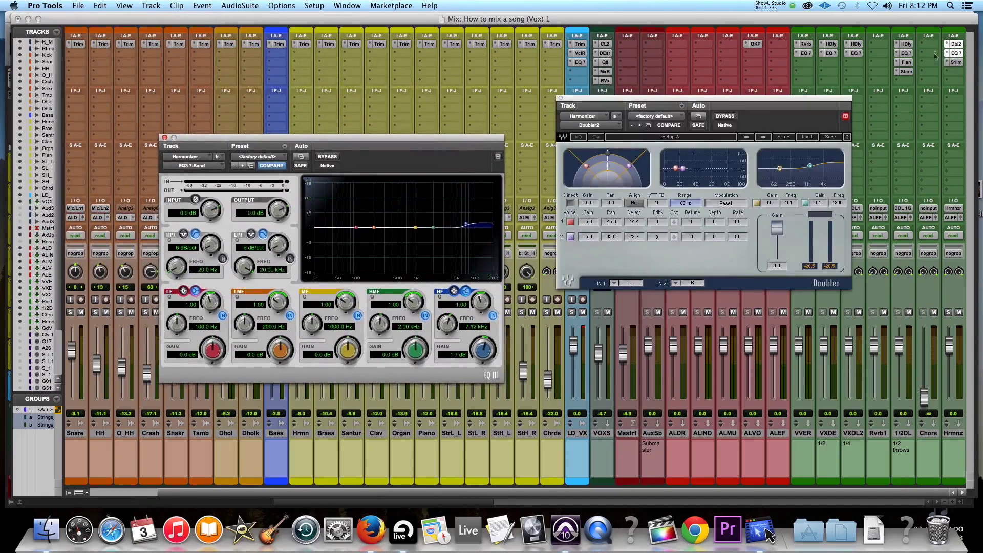
click(956, 62)
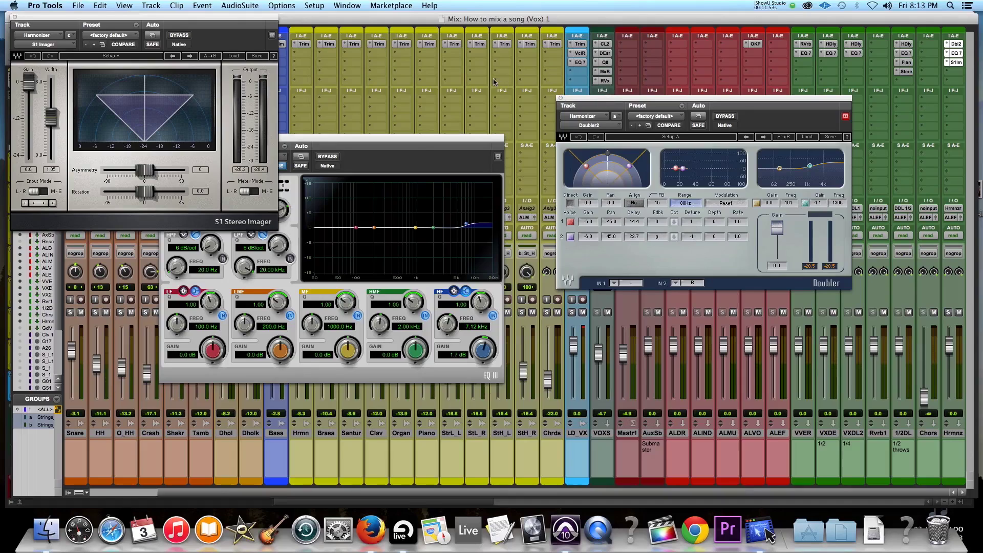
Close the Harmonizer's S1 Stereo Imager, EQ3 7-Band and Doubler windows.
drag(413, 141, 456, 224)
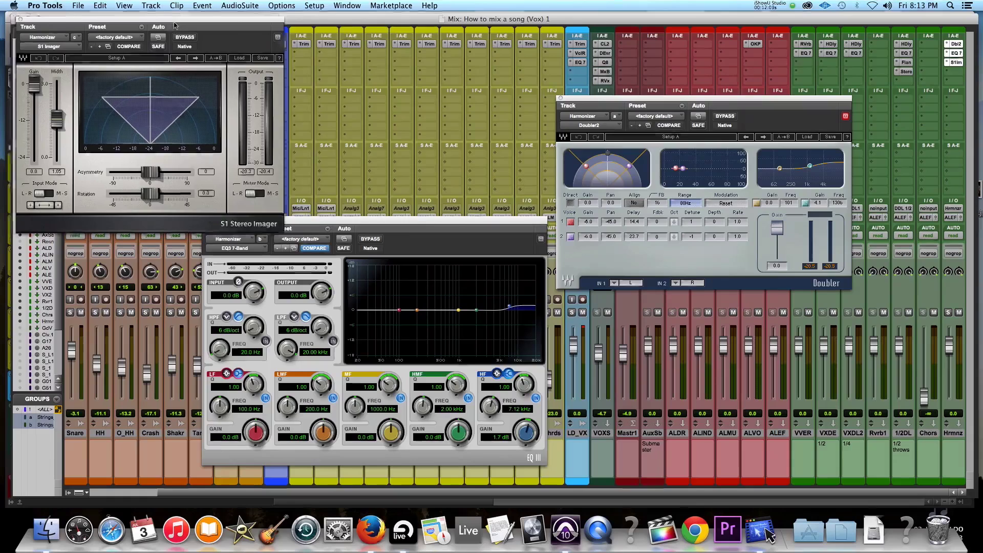
drag(171, 21, 355, 18)
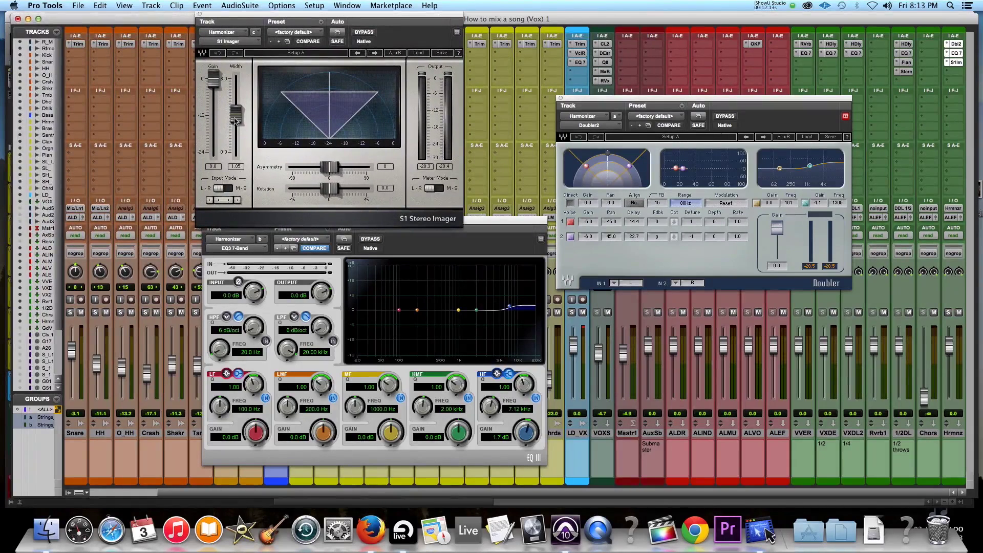
click(200, 15)
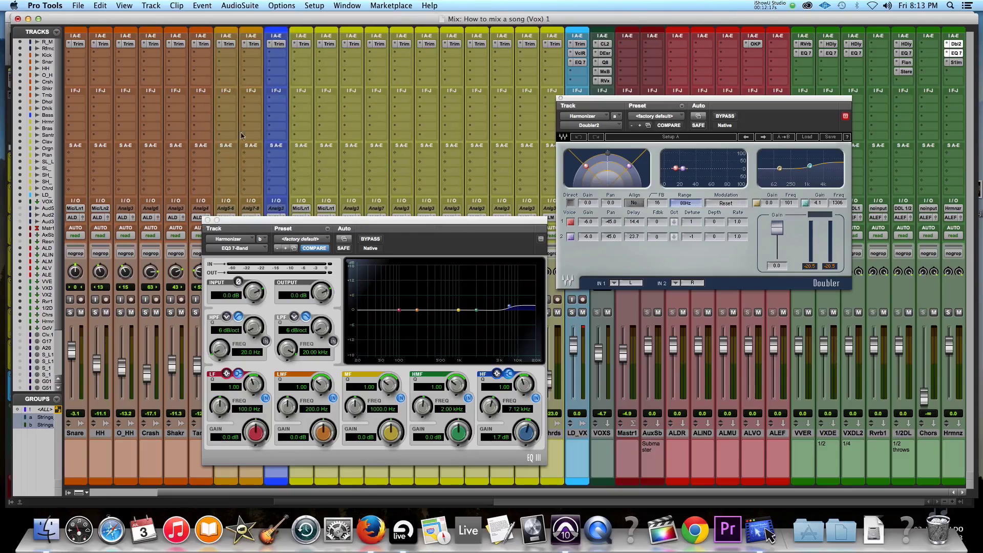
click(208, 220)
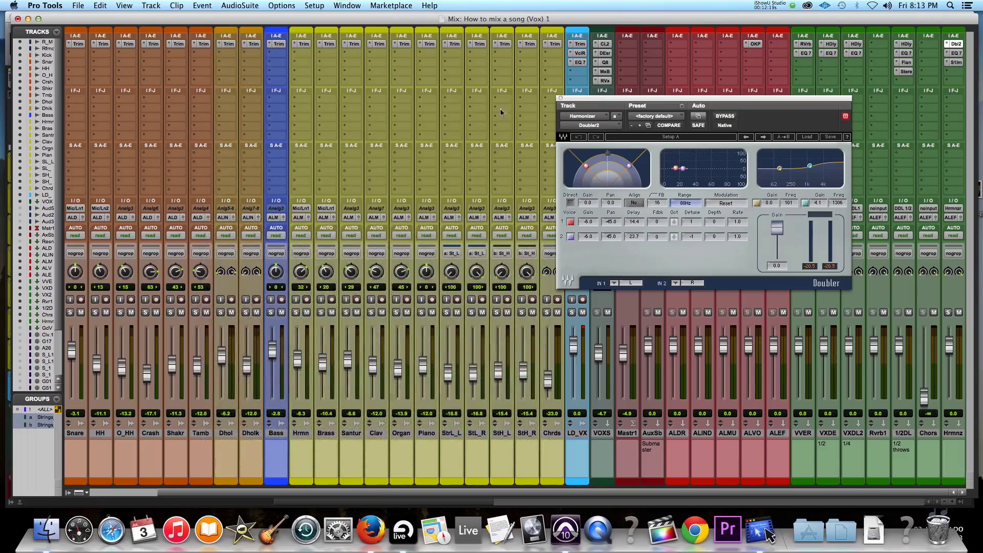
click(561, 98)
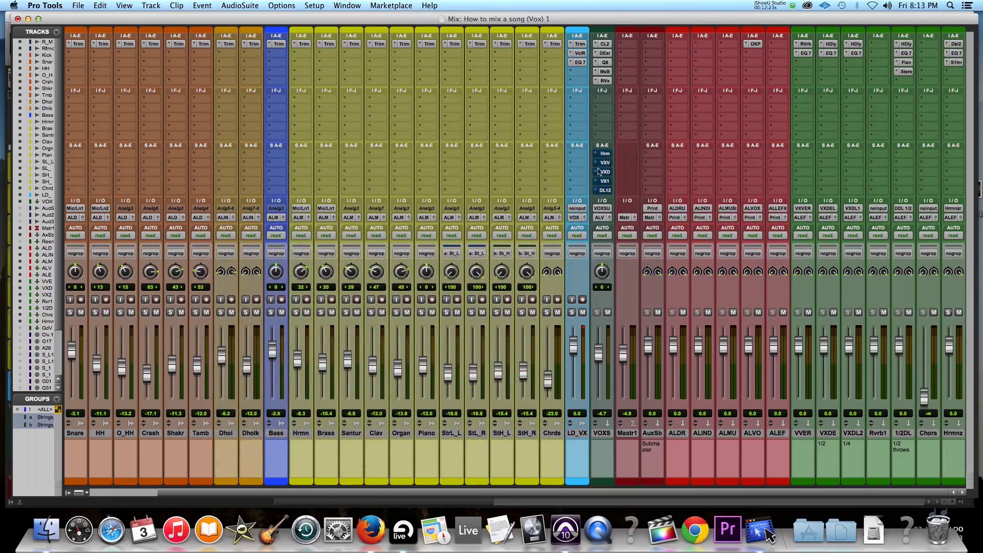
key(space)
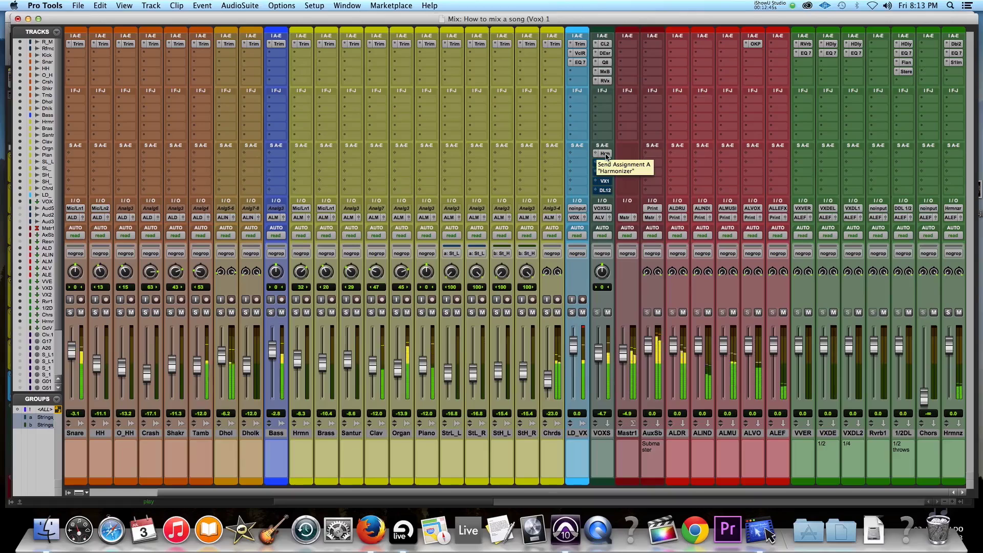
key(super+equal)
key(super+equal)
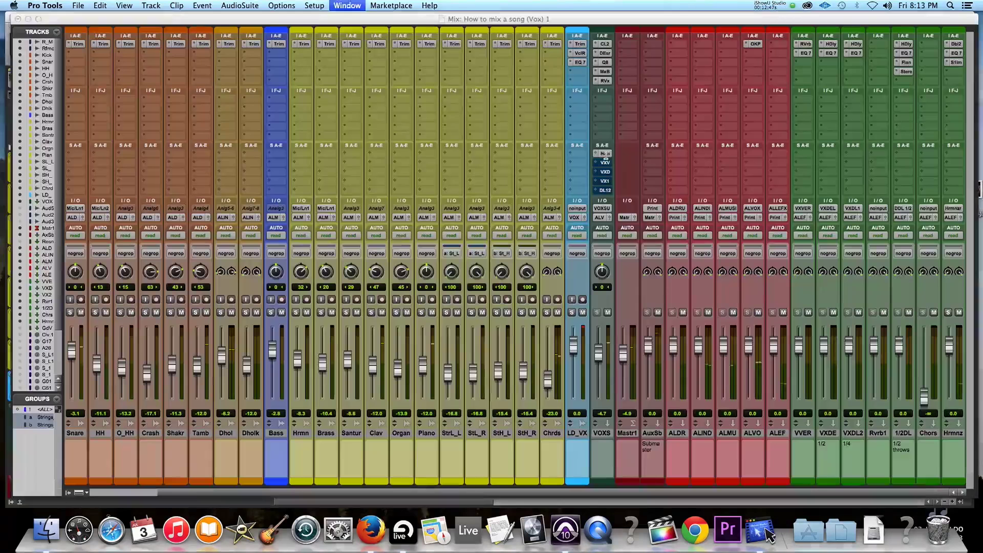
Ride the VOX SUB Harmonizer send around -4.3 during playback, A/B its mute, then close it.
click(611, 155)
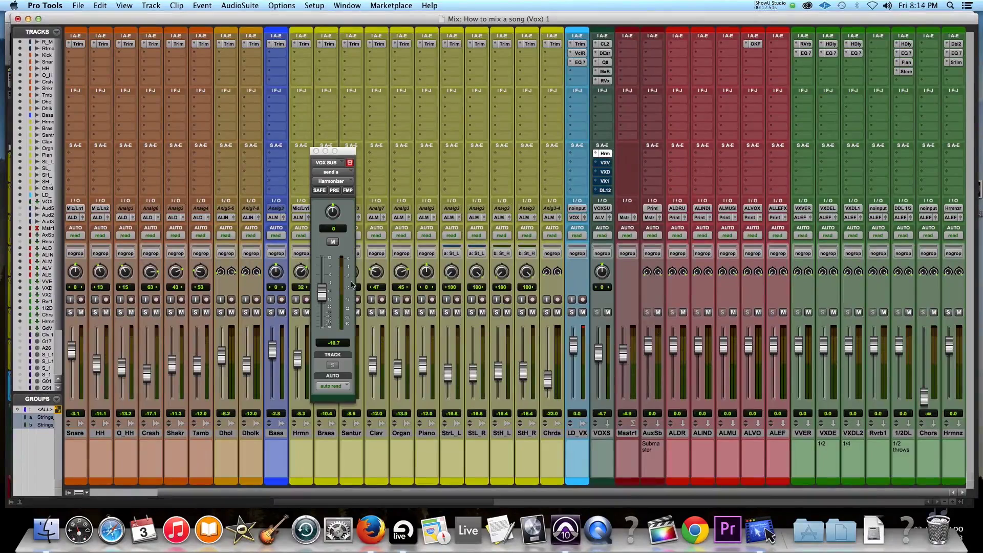
key(space)
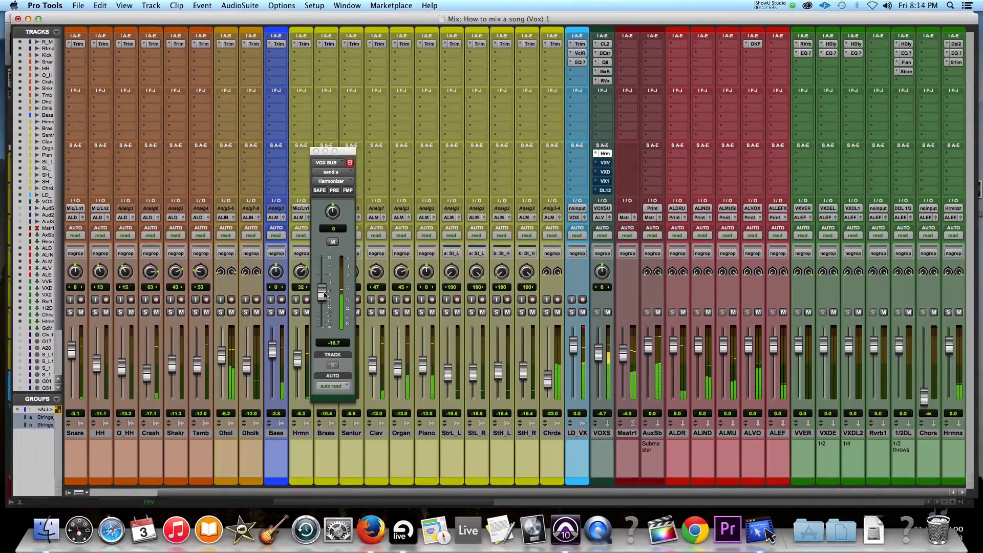
drag(323, 295, 324, 285)
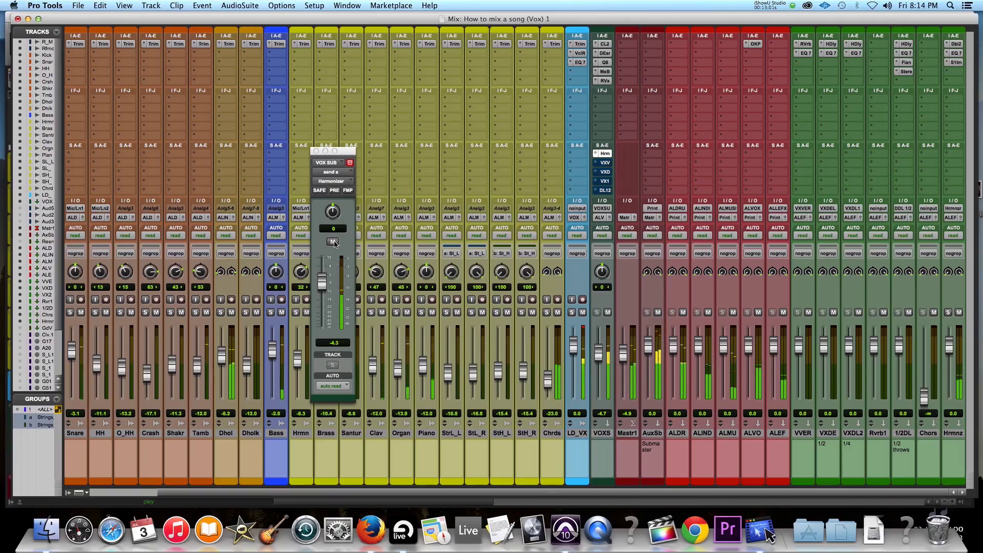
click(333, 242)
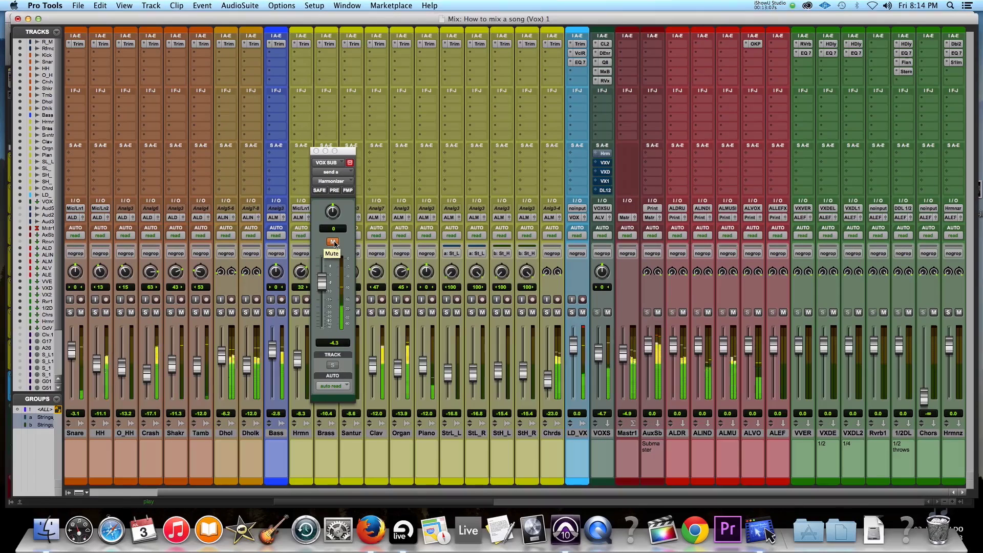
click(333, 242)
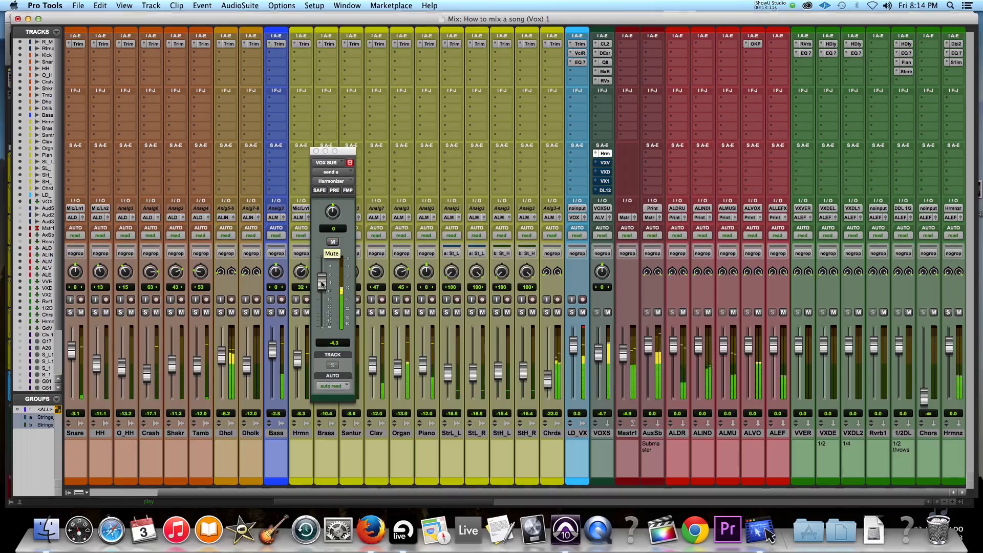
drag(322, 282, 322, 295)
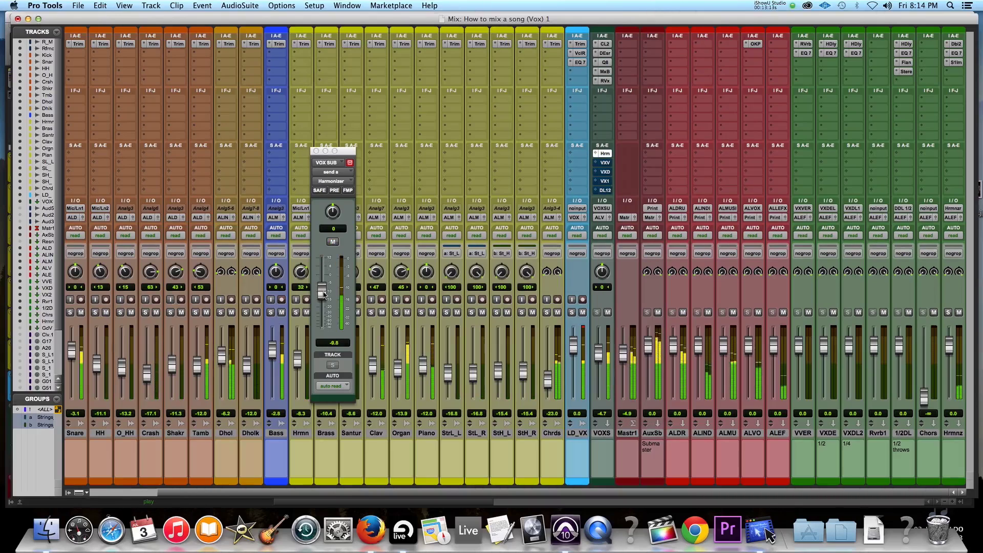
click(316, 151)
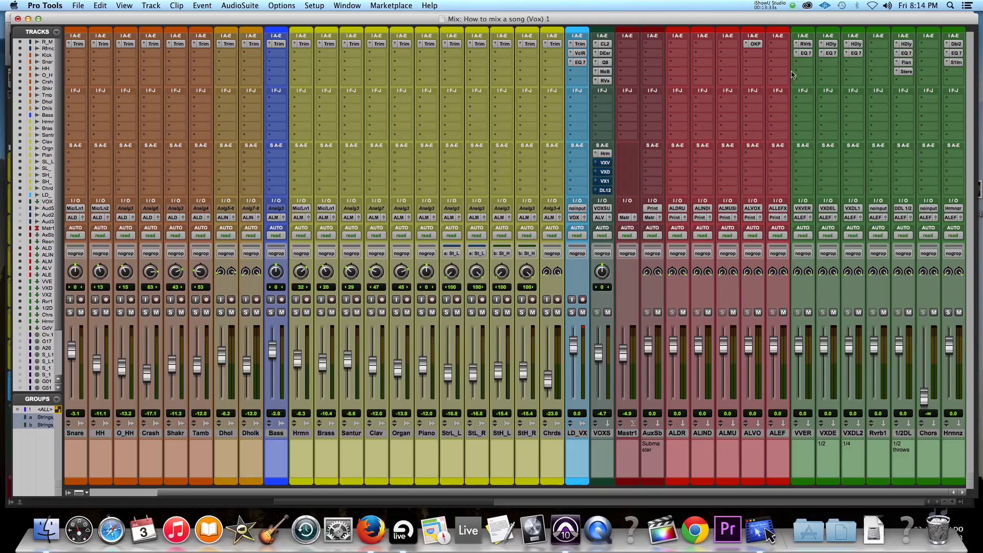
Check the VVER return's RVerb plate and EQ3 7-Band settings, then start playback.
click(806, 45)
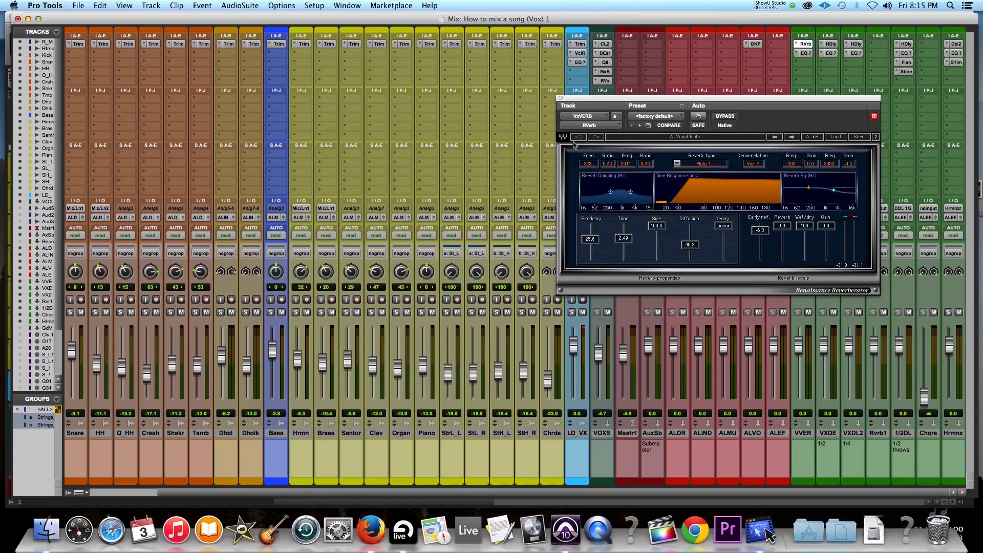
click(560, 99)
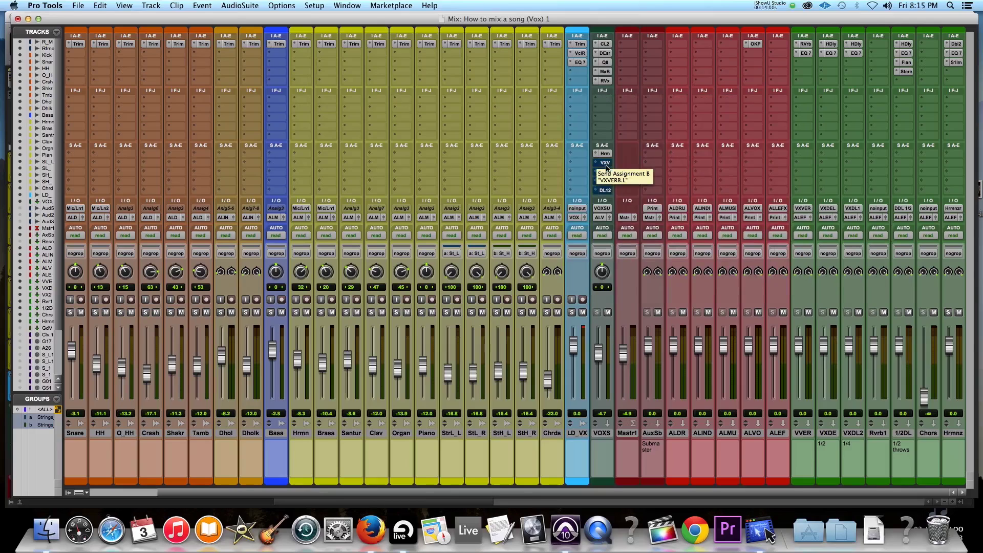
click(806, 53)
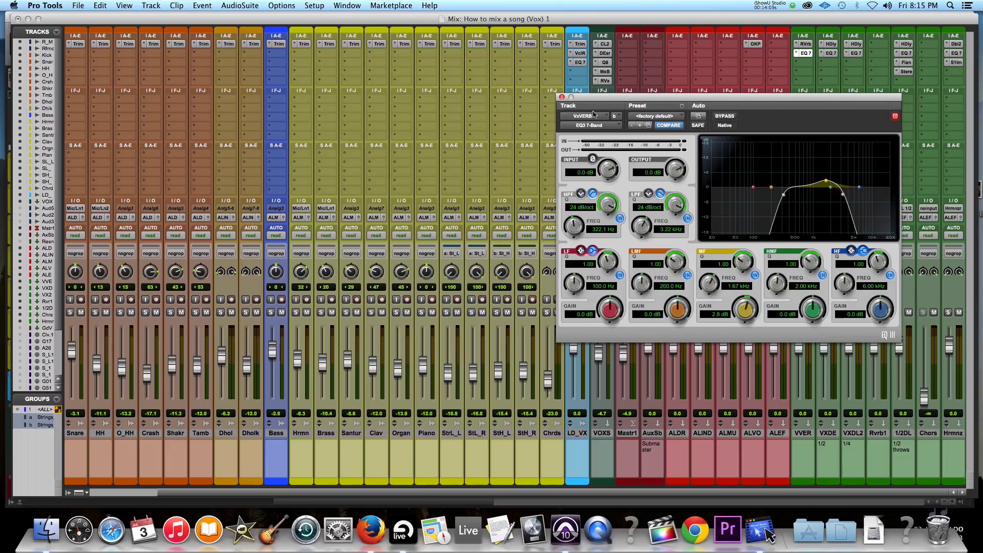
click(562, 96)
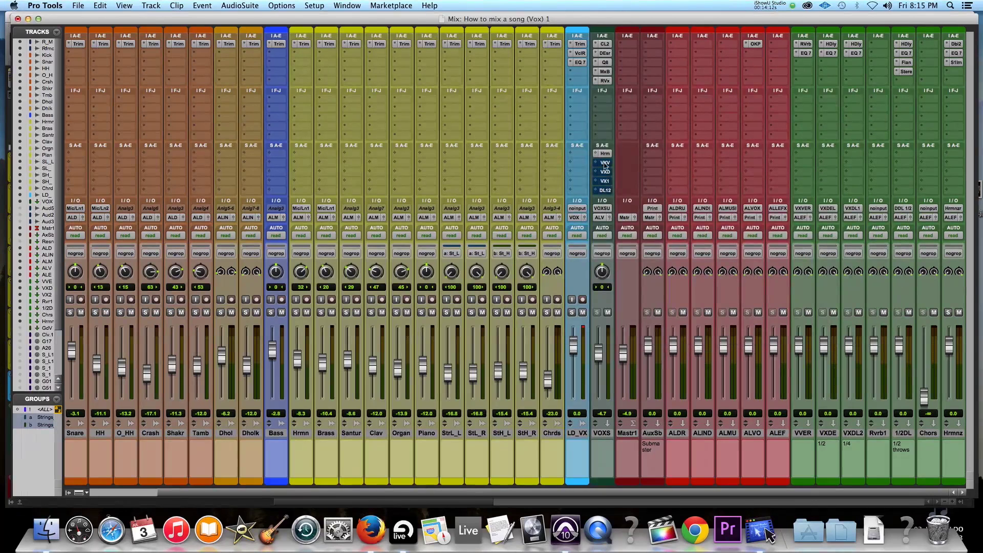
key(space)
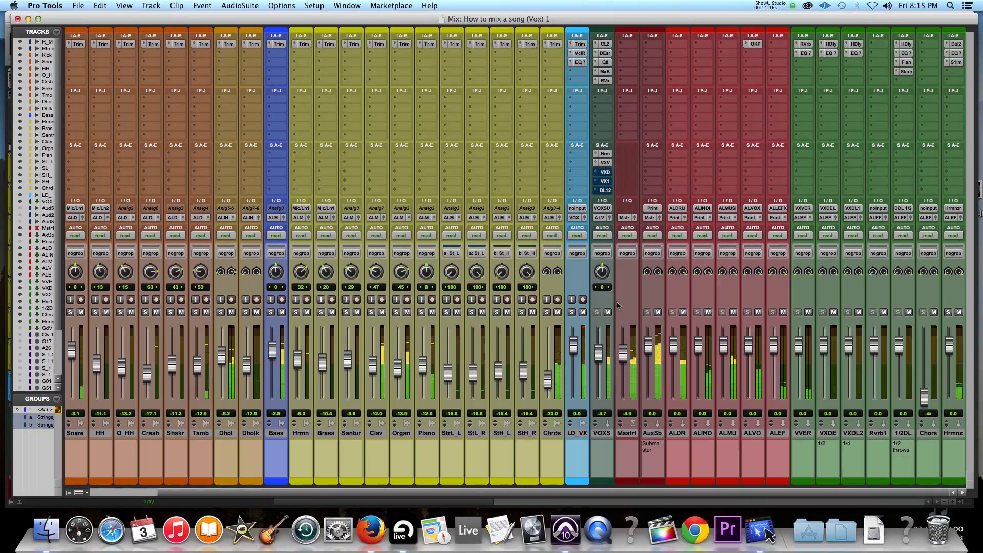
With LD_VX soloed, A/B the VOX SUB reverb send and settle it at -15.1.
click(572, 311)
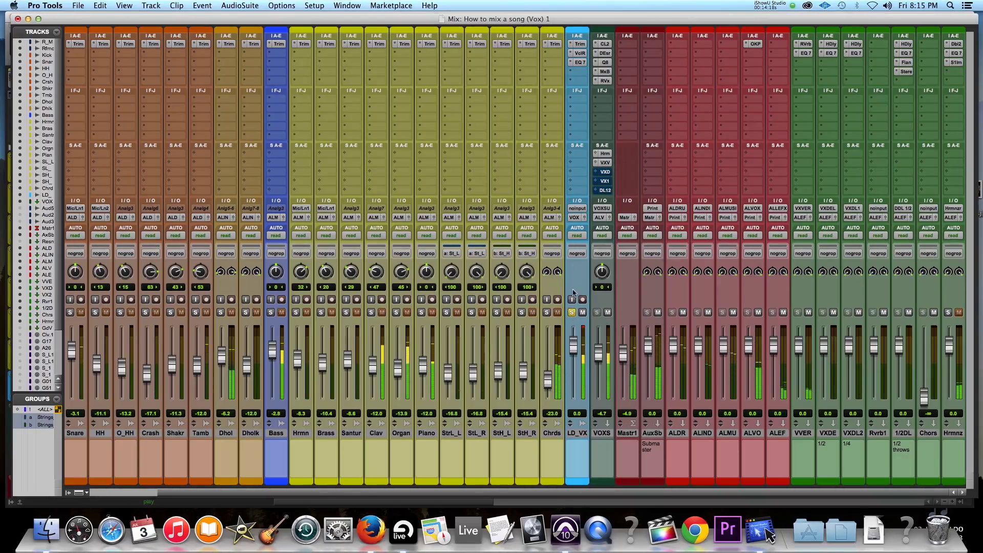
click(605, 163)
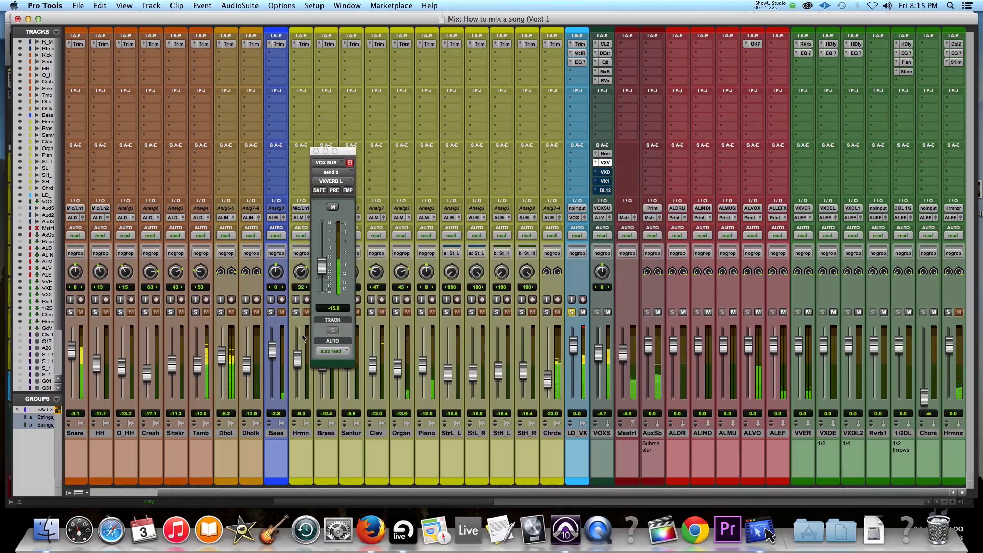
drag(322, 266, 321, 250)
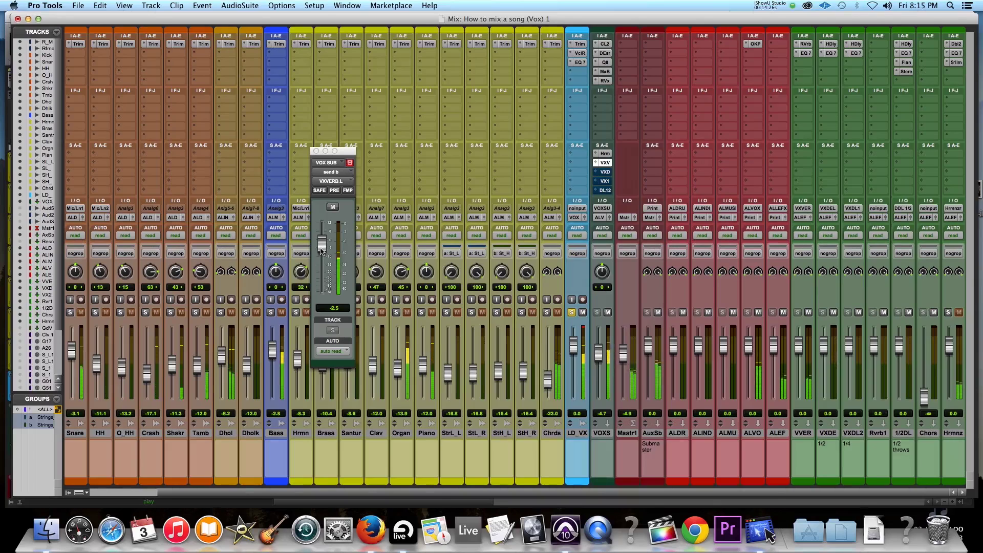
drag(322, 250, 322, 274)
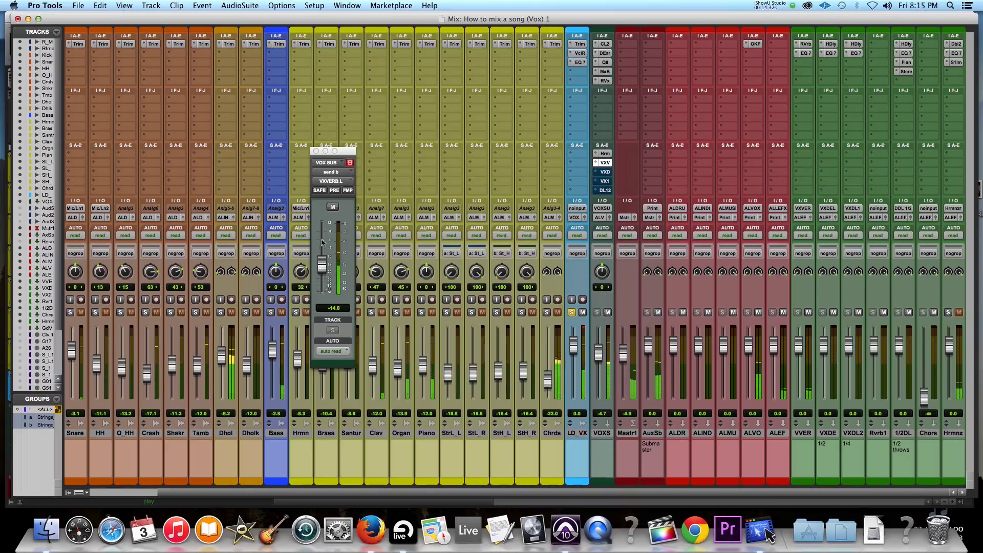
click(333, 208)
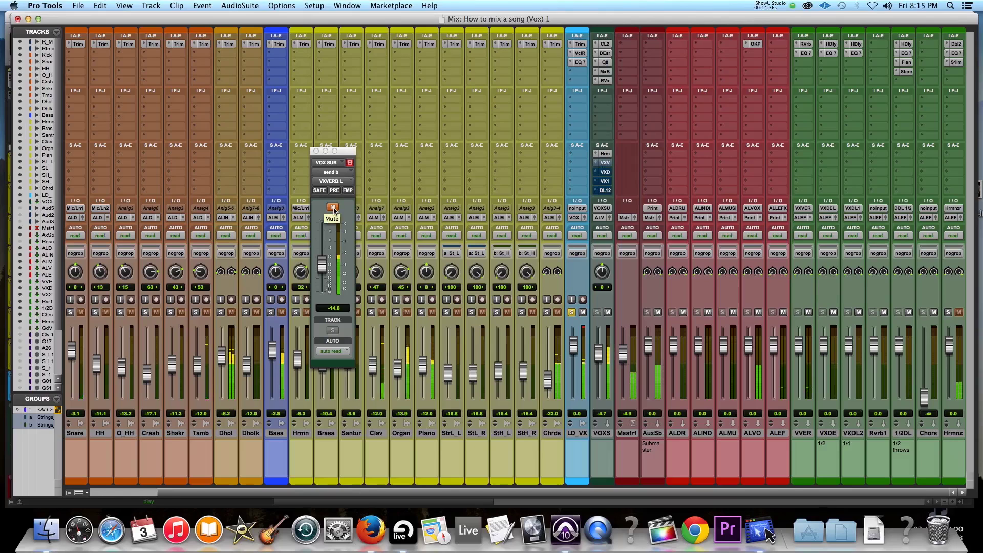
click(333, 208)
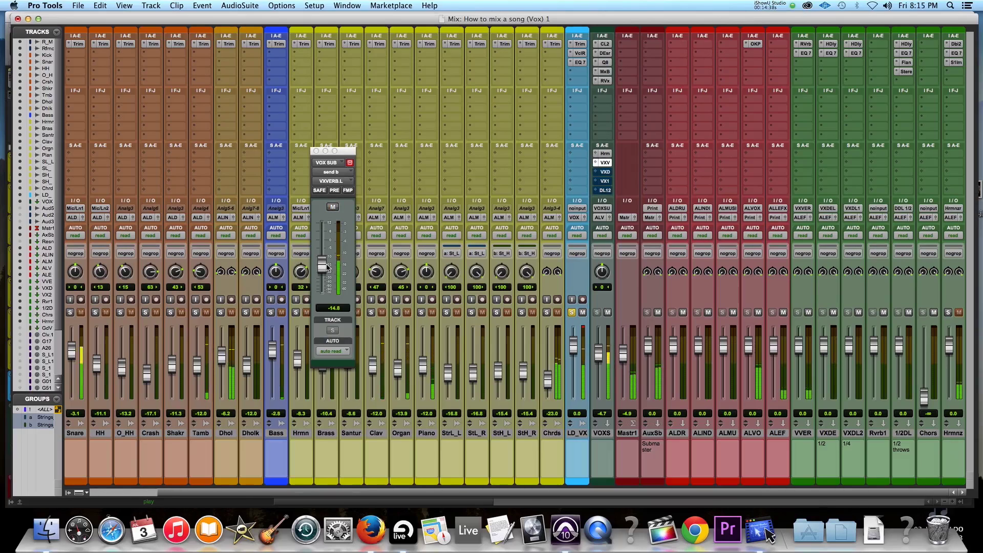
drag(327, 267, 328, 272)
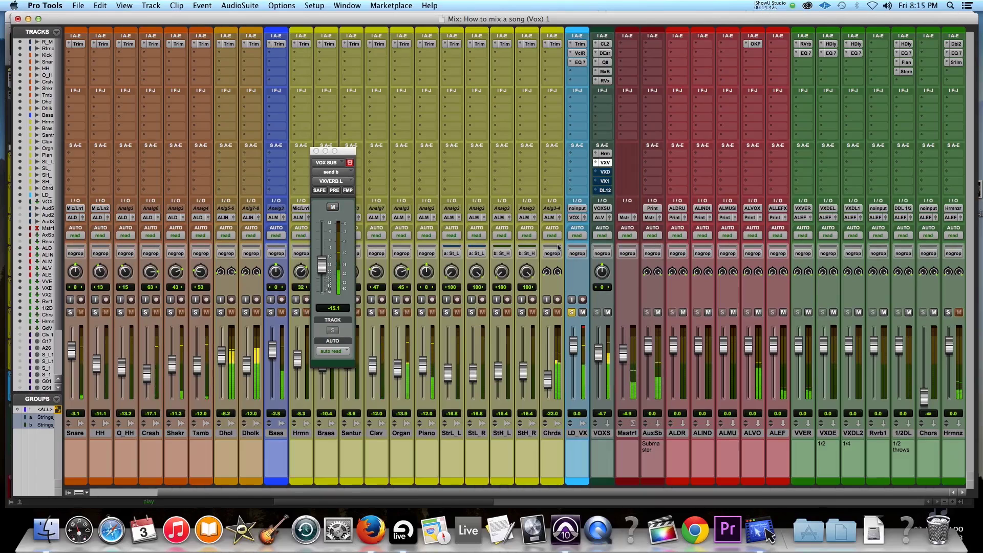
click(572, 313)
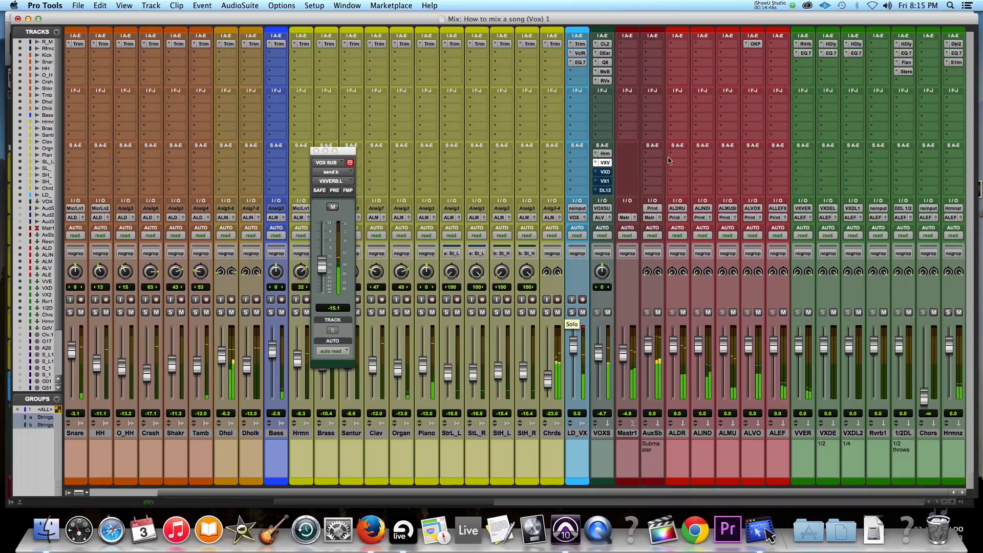
click(316, 151)
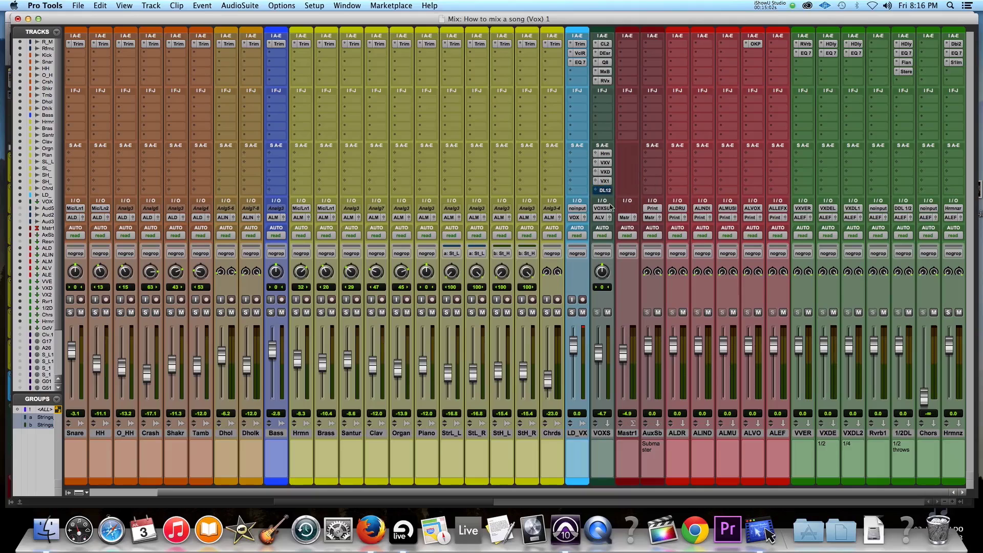
Solo LD_VX, mute the VXD and VX1 sends on VOX SUB, then unmute VXD.
click(572, 312)
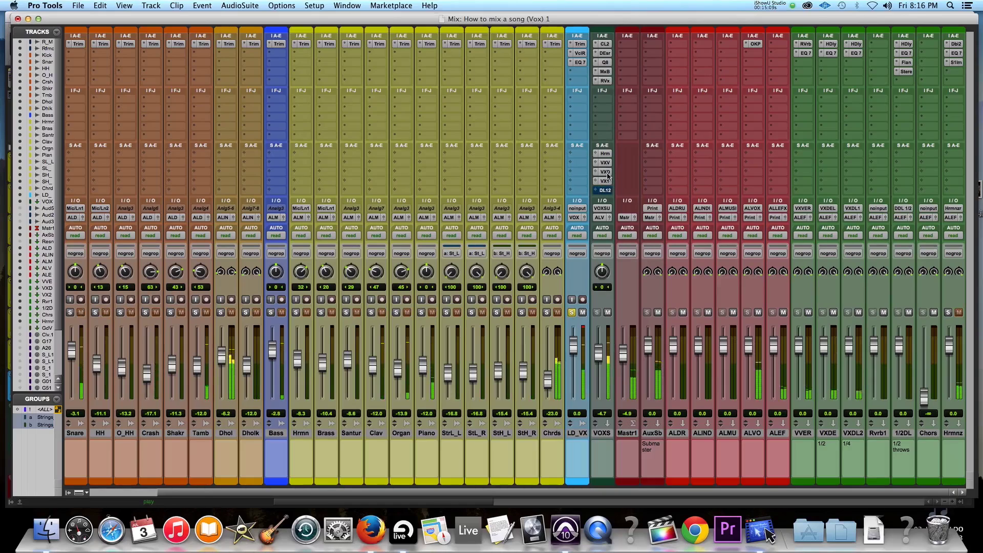
click(605, 172)
click(605, 181)
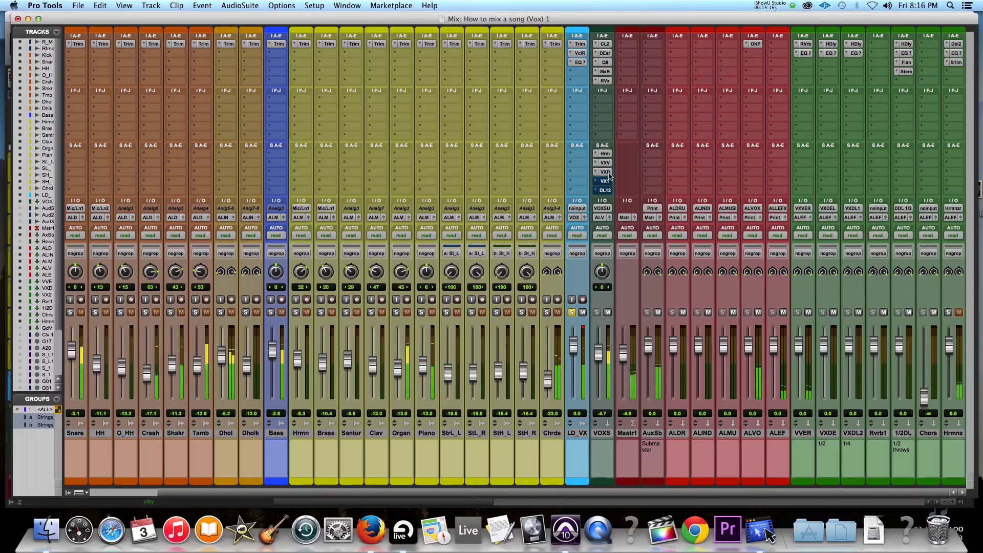
click(609, 174)
Ride the VXDELAY send down to -23.0, then audition the VXDDL1 send at -27.2.
click(605, 172)
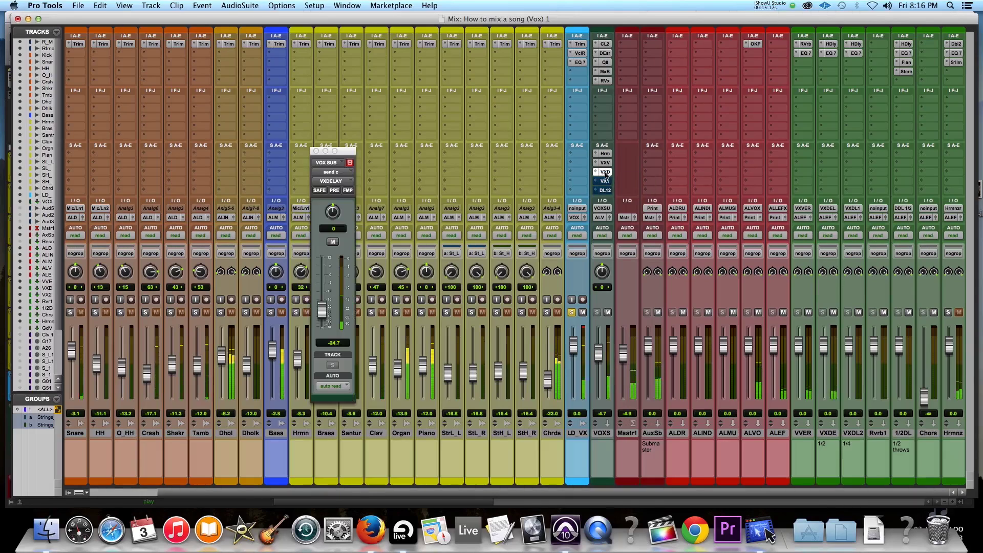
drag(327, 320, 321, 294)
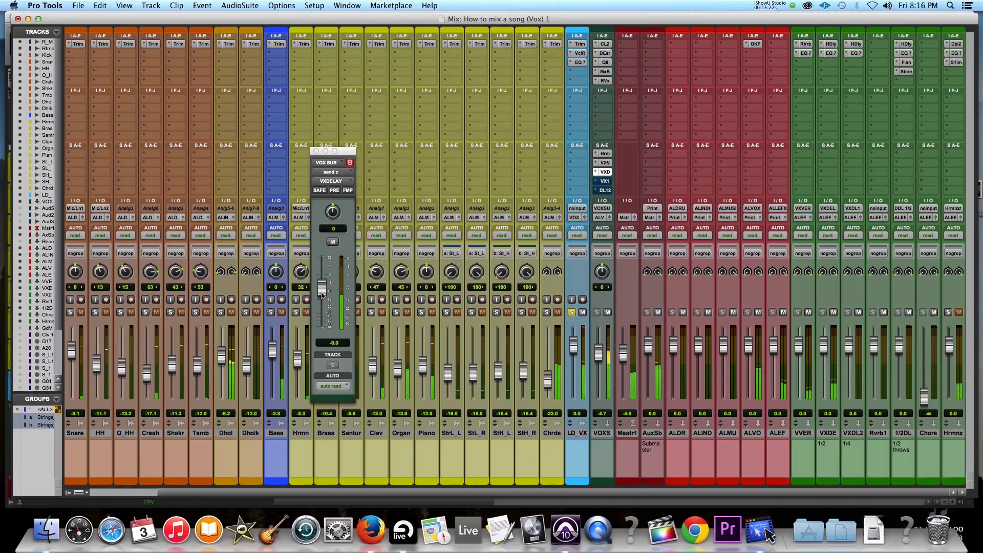
drag(322, 295, 323, 313)
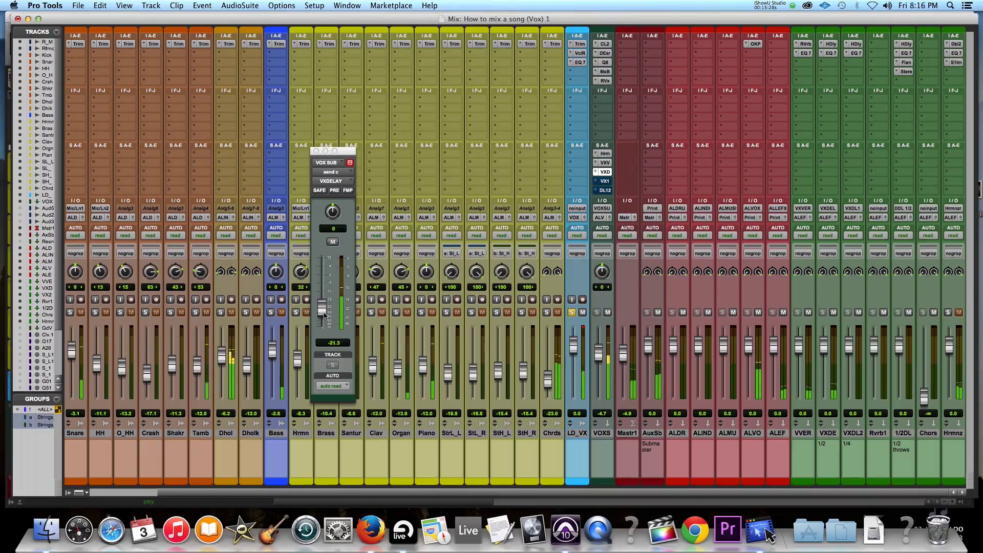
drag(324, 313, 324, 315)
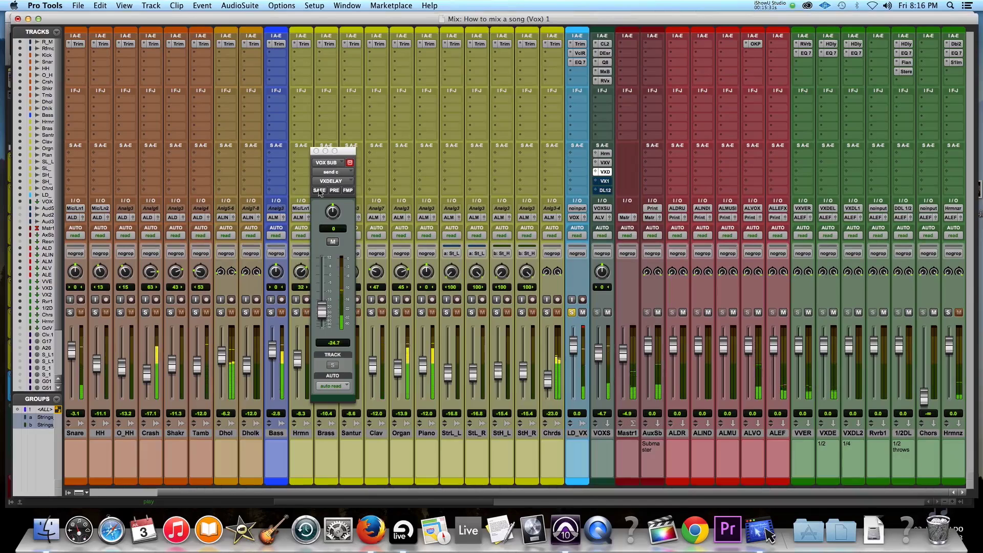
click(316, 151)
click(606, 183)
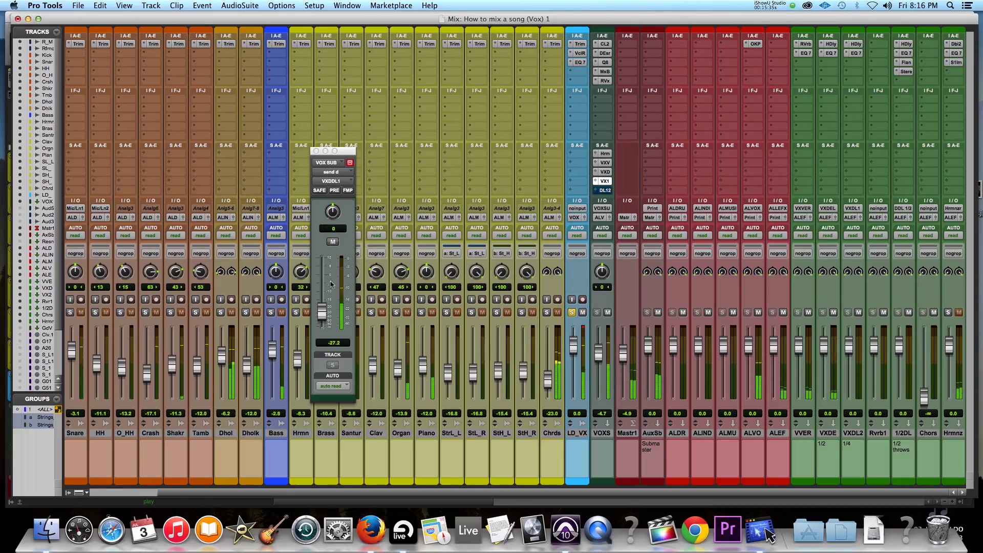
mouse_move(326, 311)
mouse_down()
mouse_move(321, 289)
mouse_move(328, 315)
mouse_up()
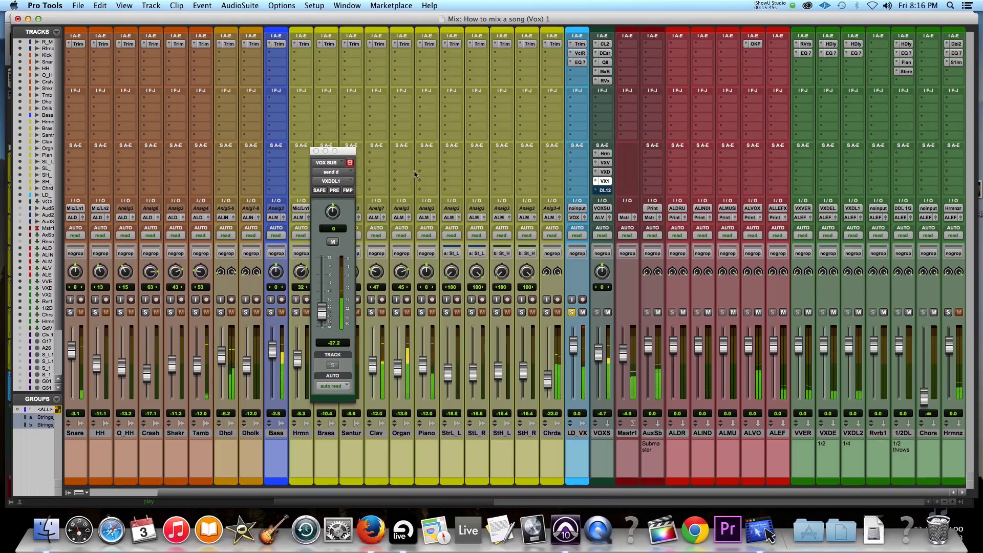
Close the VOX SUB send window, check the VXDELAY and VXDDL2 EQs, and unsolo LD_VX.
click(316, 151)
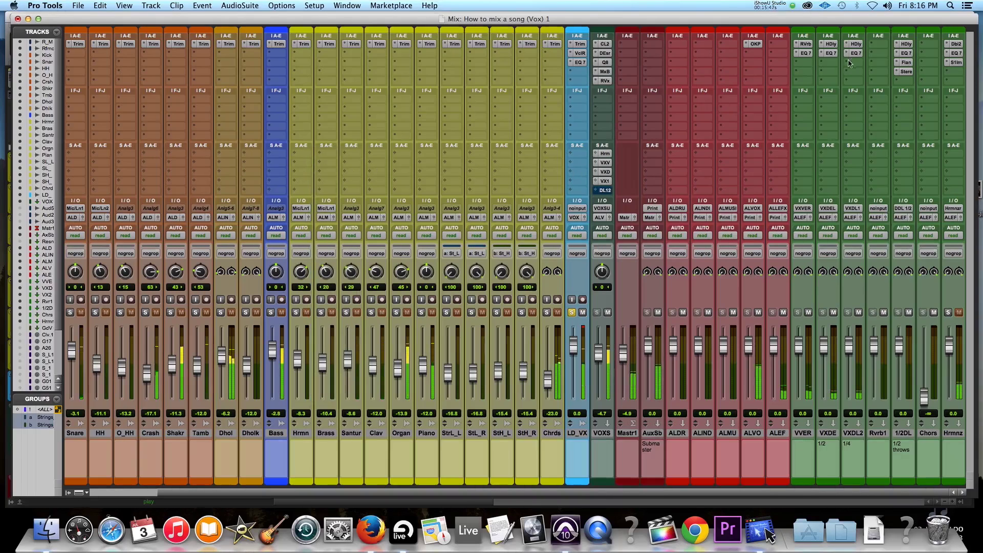
click(831, 52)
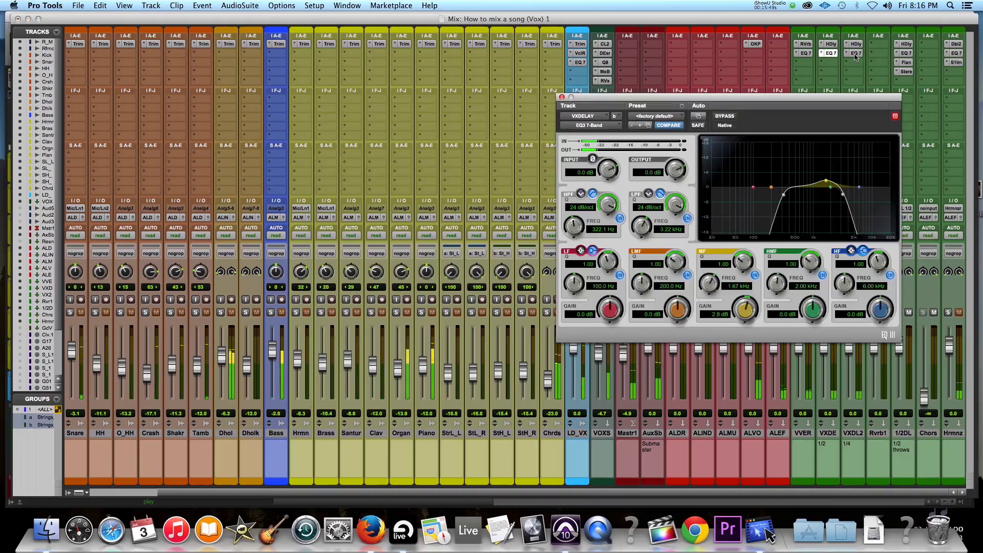
click(855, 54)
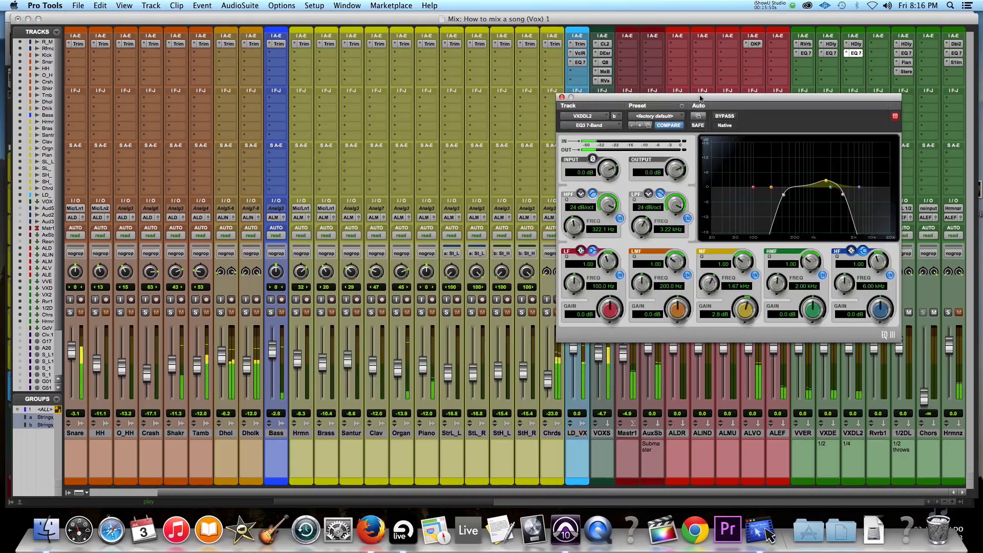
click(855, 53)
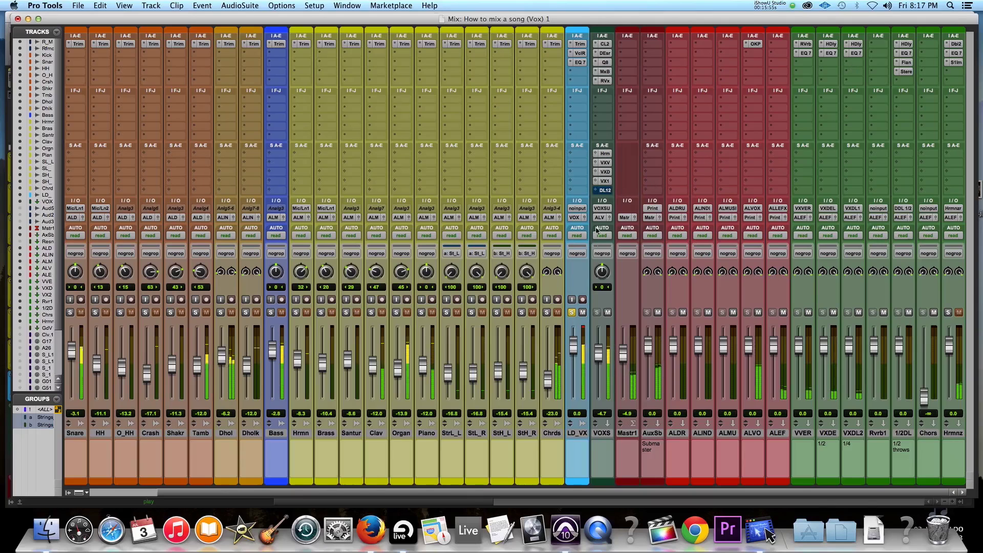
click(572, 312)
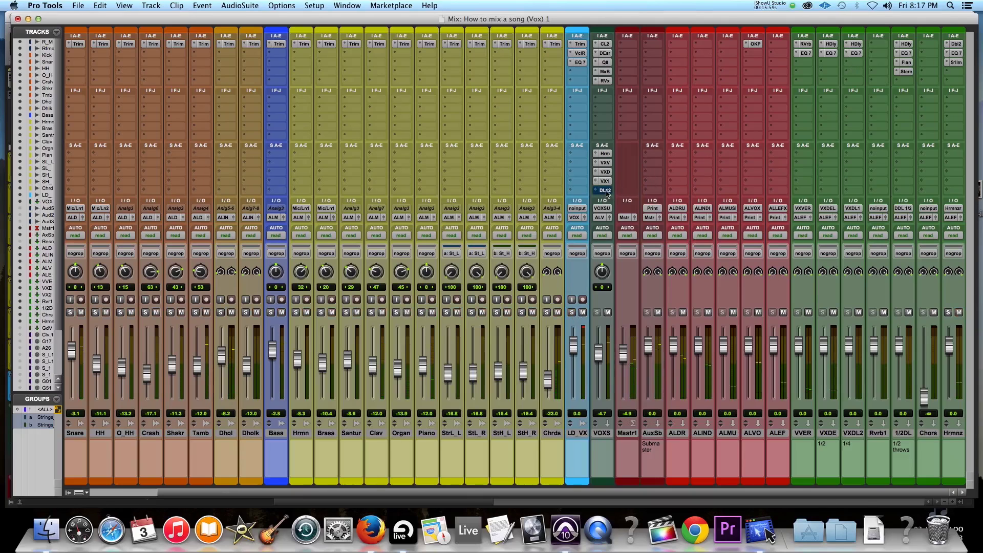
Play the full mix from bar 9, checking the mixer during playback.
key(super+equal)
scroll(541, 296, down, 5)
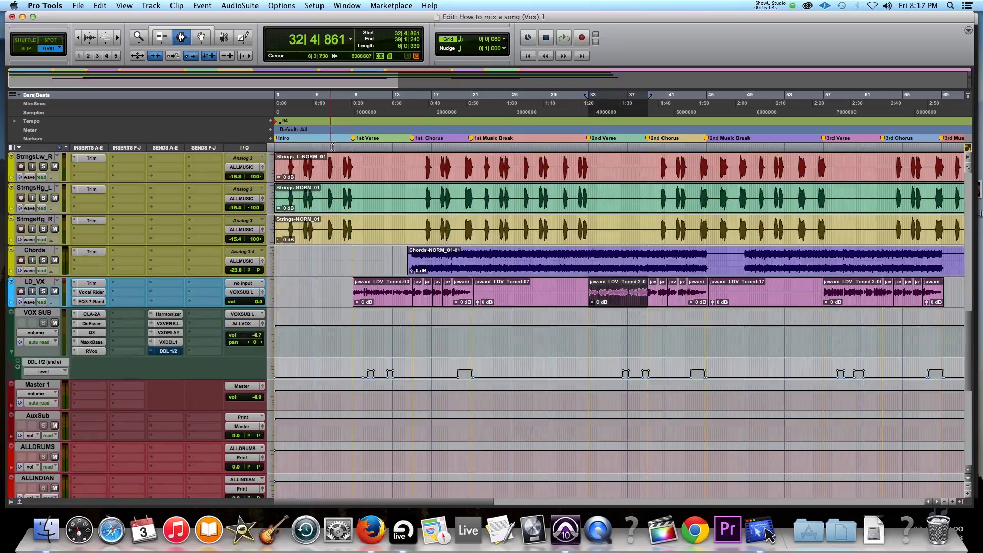
click(355, 149)
key(super+equal)
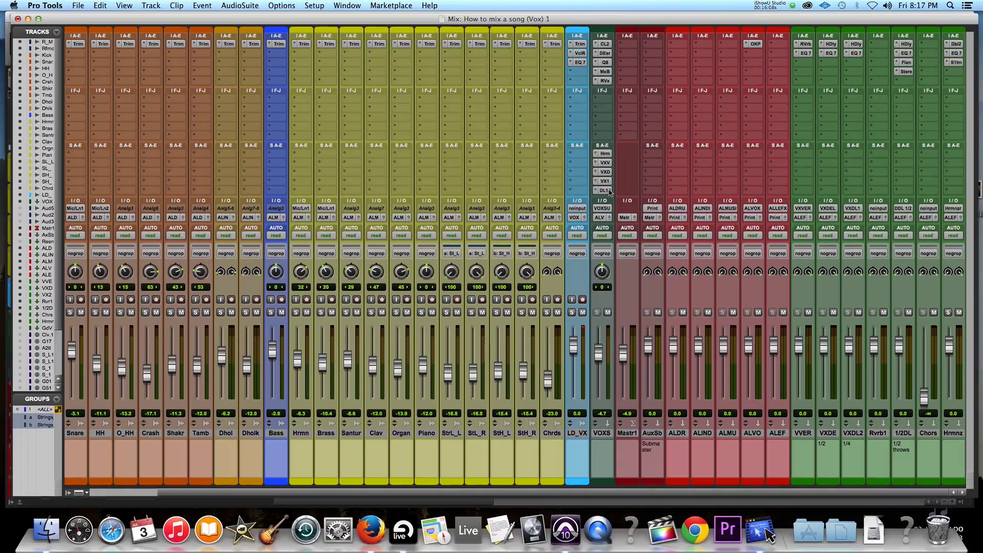
key(super+equal)
key(space)
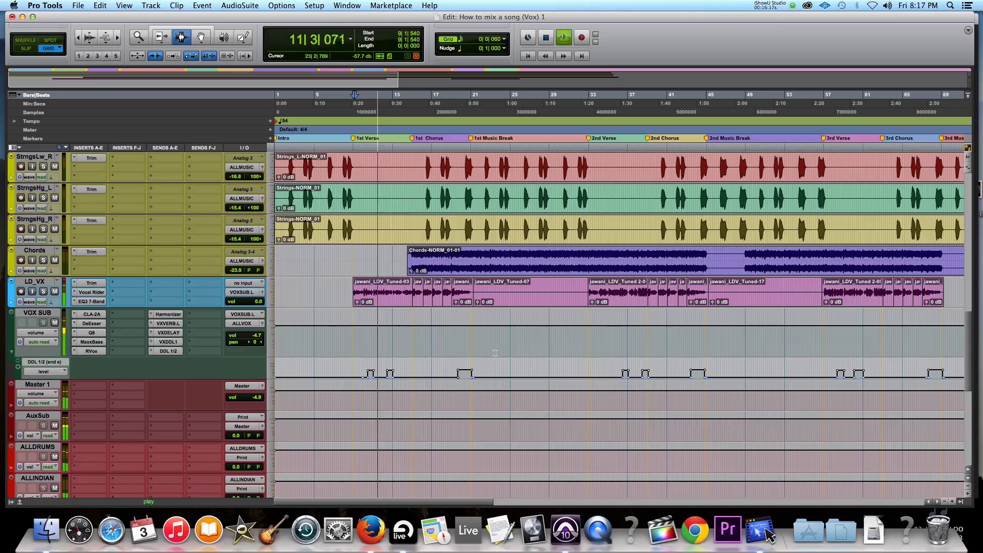
key(super+equal)
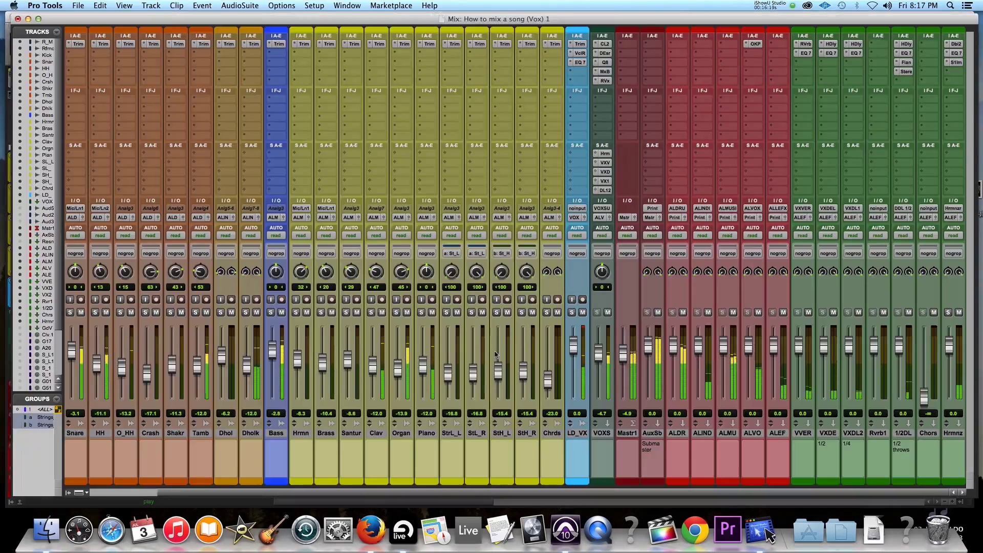
key(super+equal)
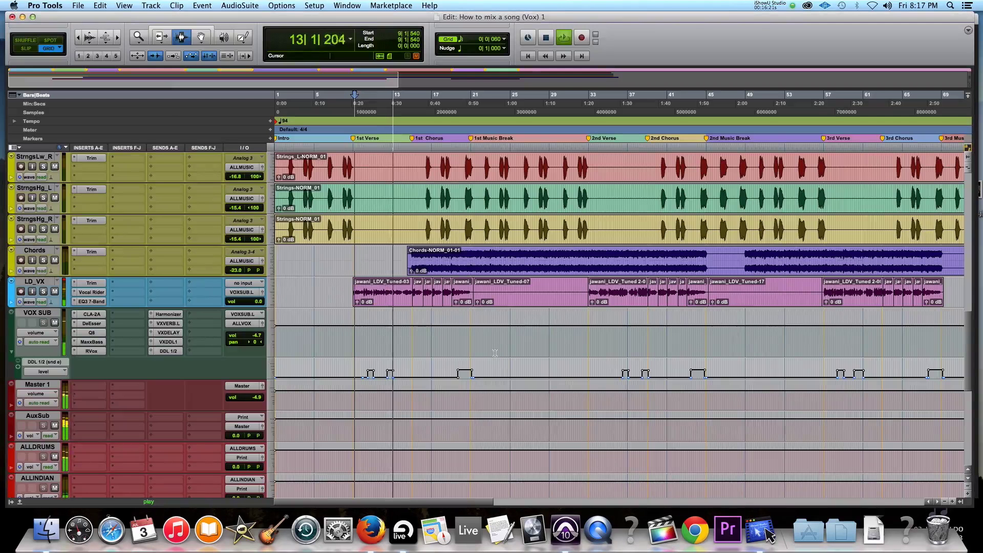
key(space)
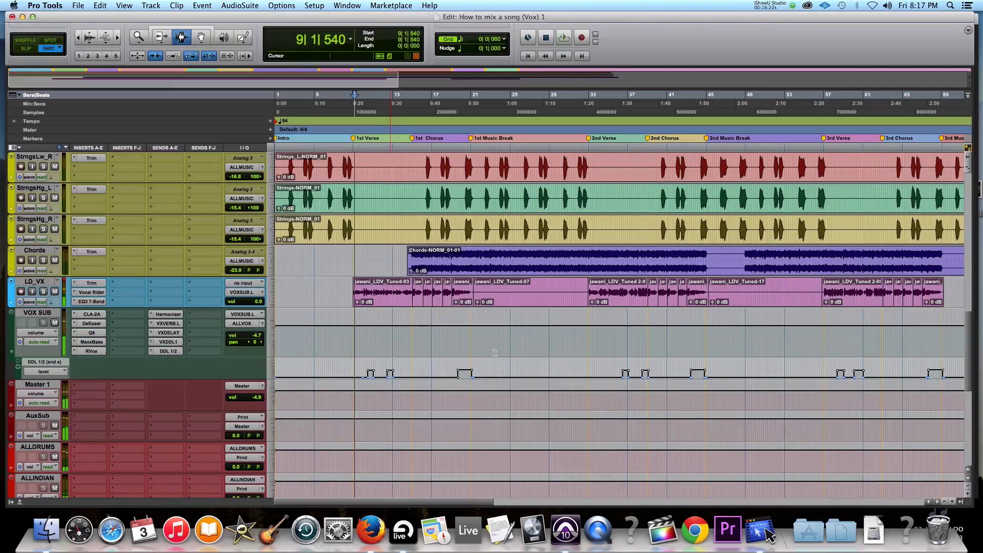
Solo LD_VX and play the verse from 9|4|060 to hear its delays.
key(super+equal)
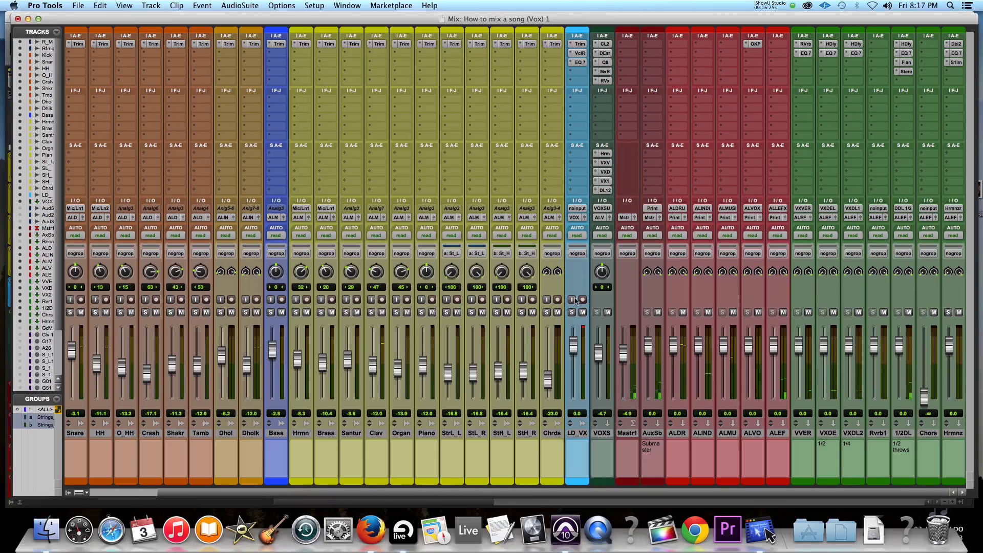
click(573, 314)
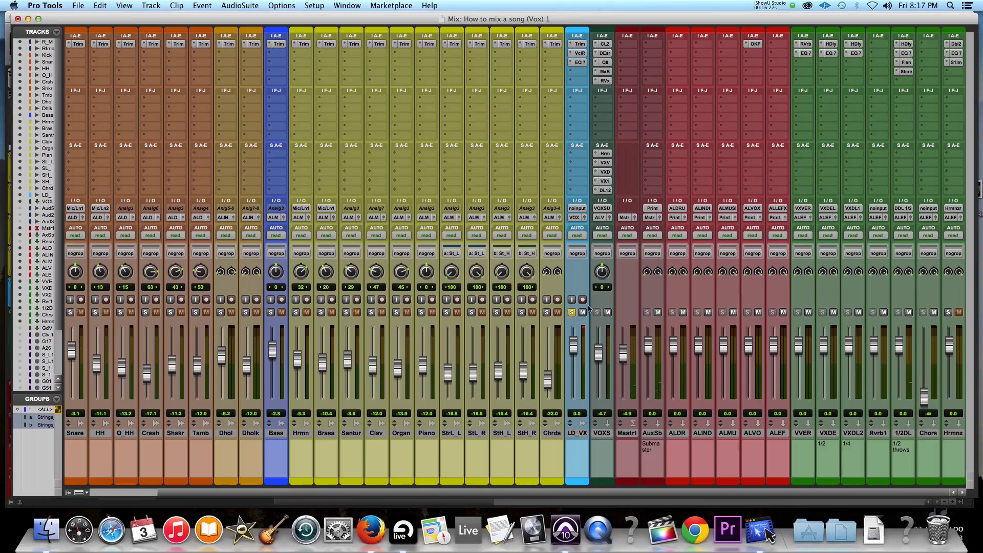
key(super+equal)
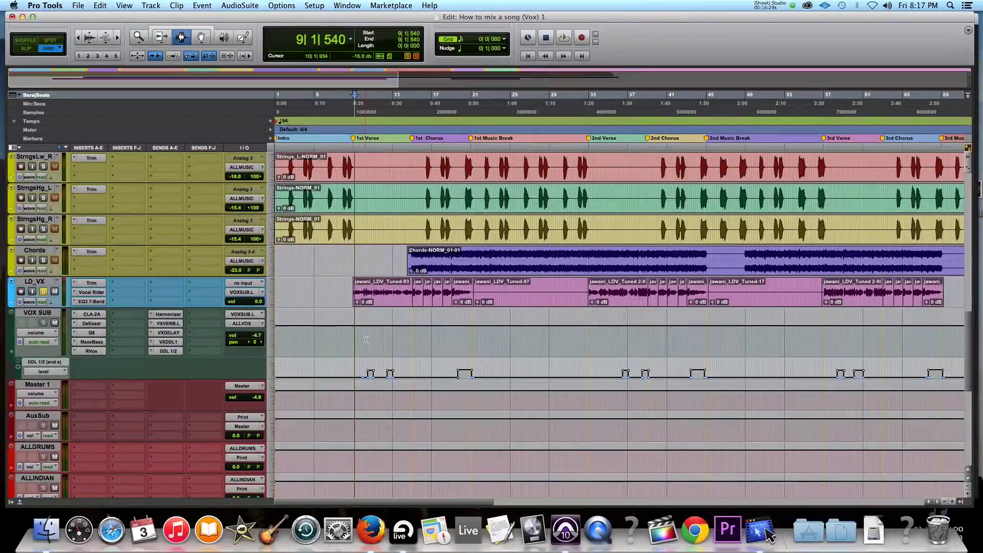
click(361, 339)
key(space)
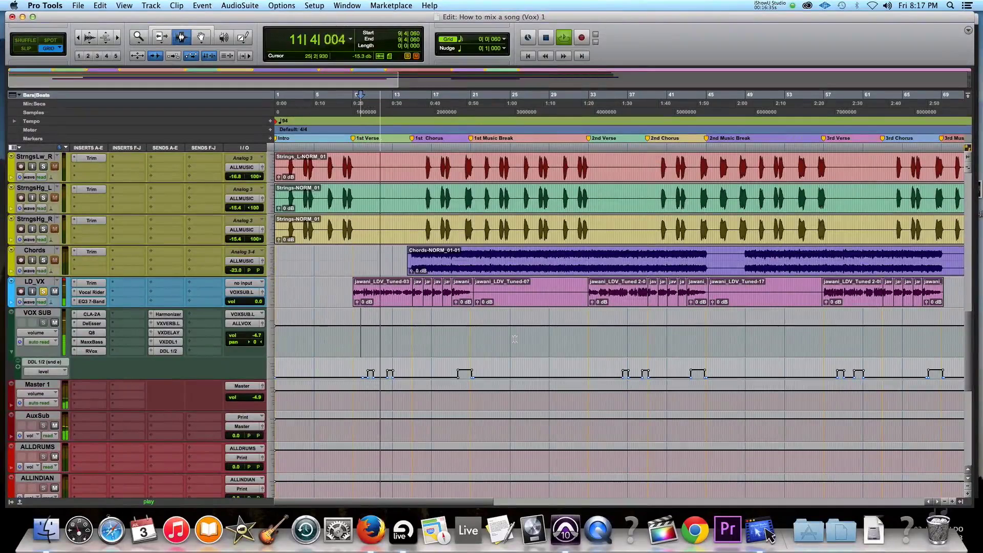
key(space)
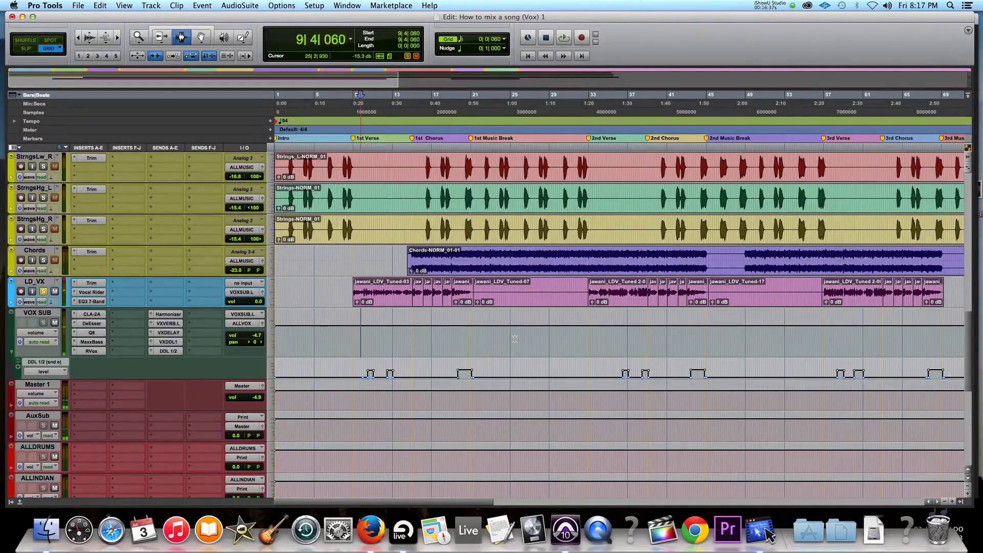
key(super+equal)
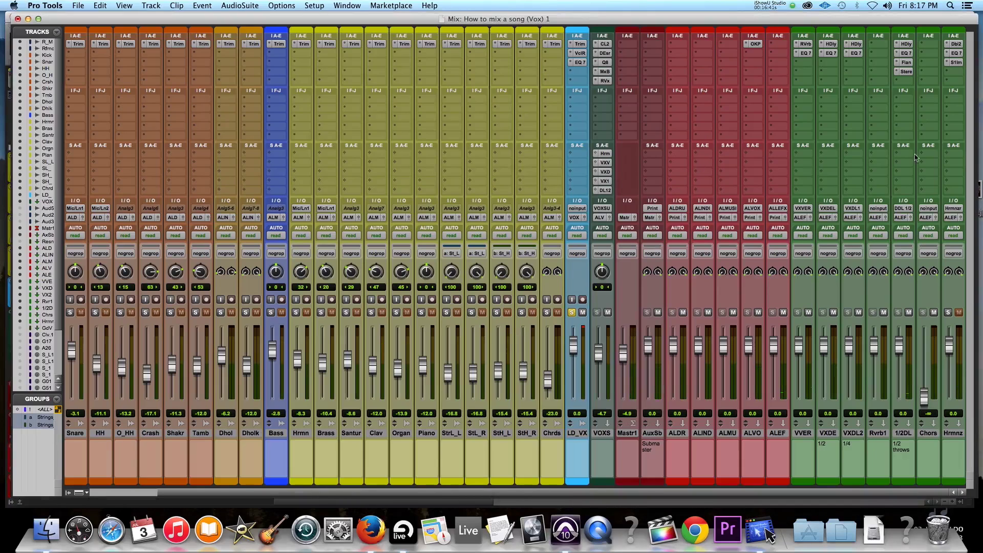
Inspect the ping-pong H-Delay and EQ 7 on the 1/2 DDL throw track.
click(907, 44)
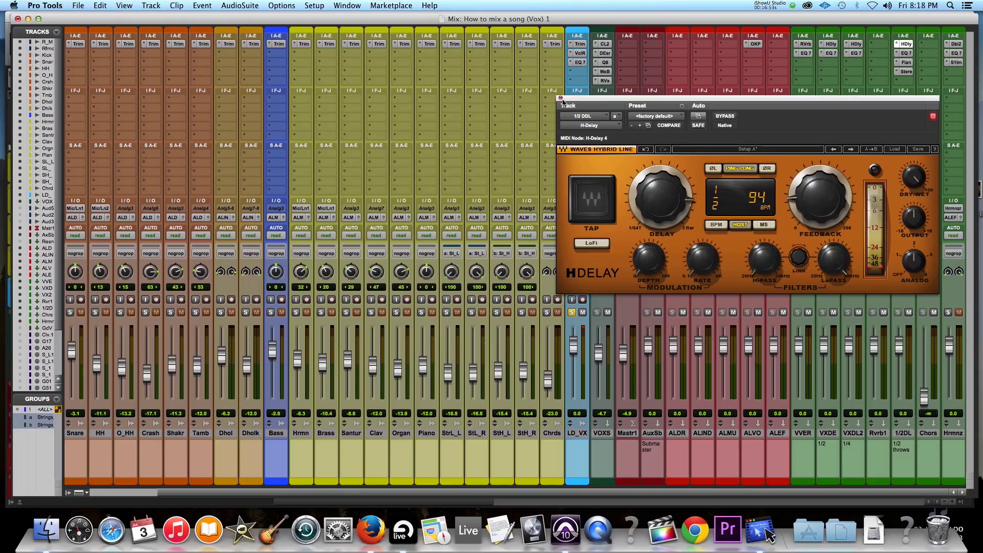
click(561, 98)
click(906, 54)
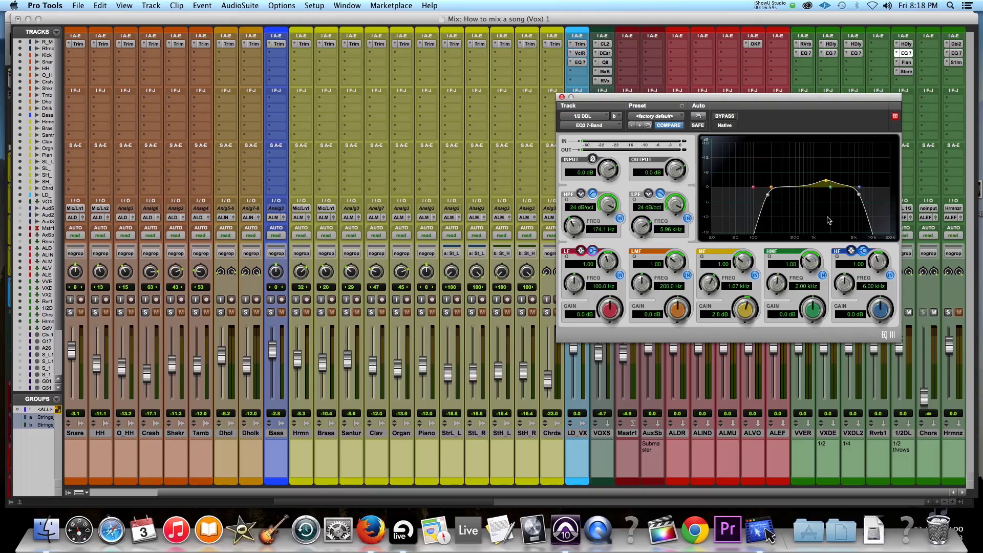
click(562, 97)
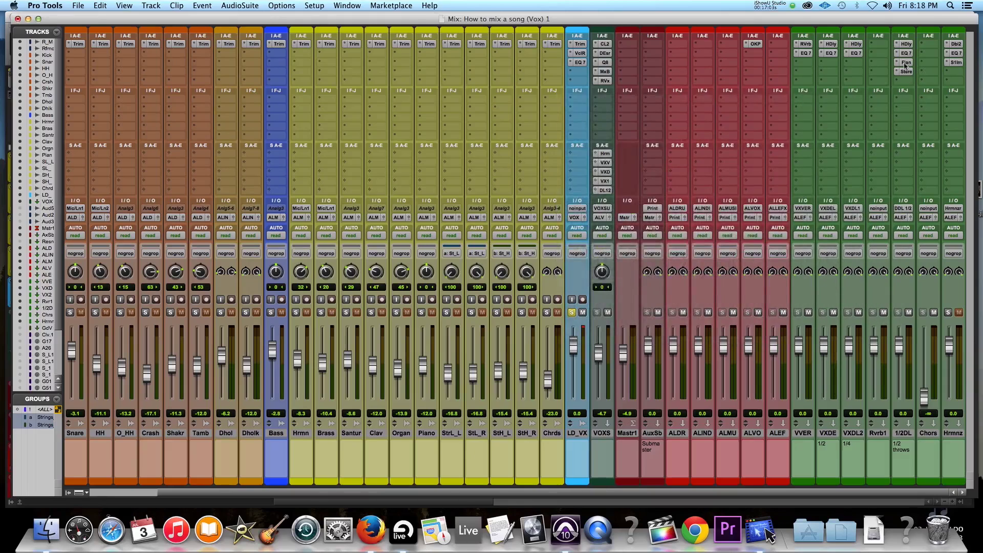
Inspect the 1/2 DDL AIR Flanger and 135% AIR Stereo Width, then return to the Edit window.
click(905, 63)
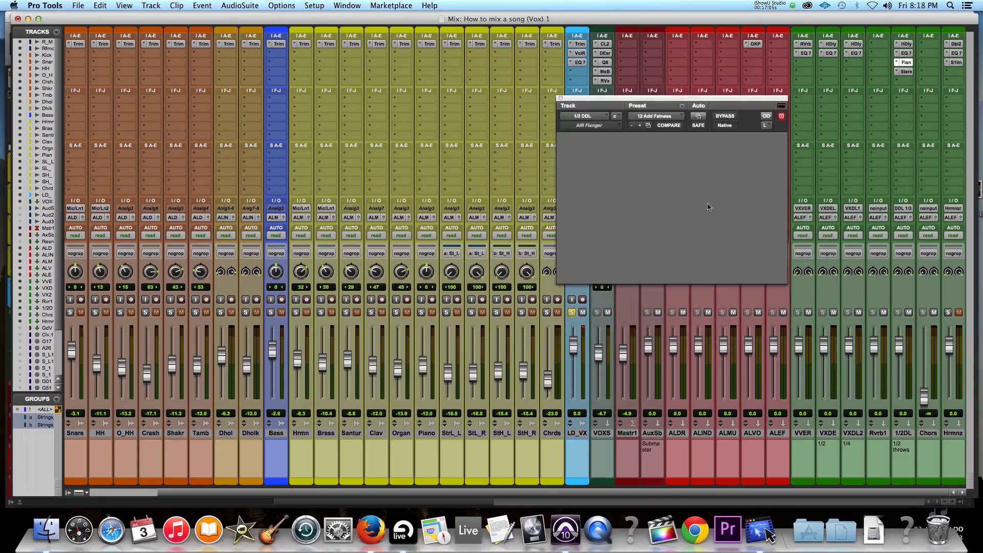
click(561, 98)
click(907, 72)
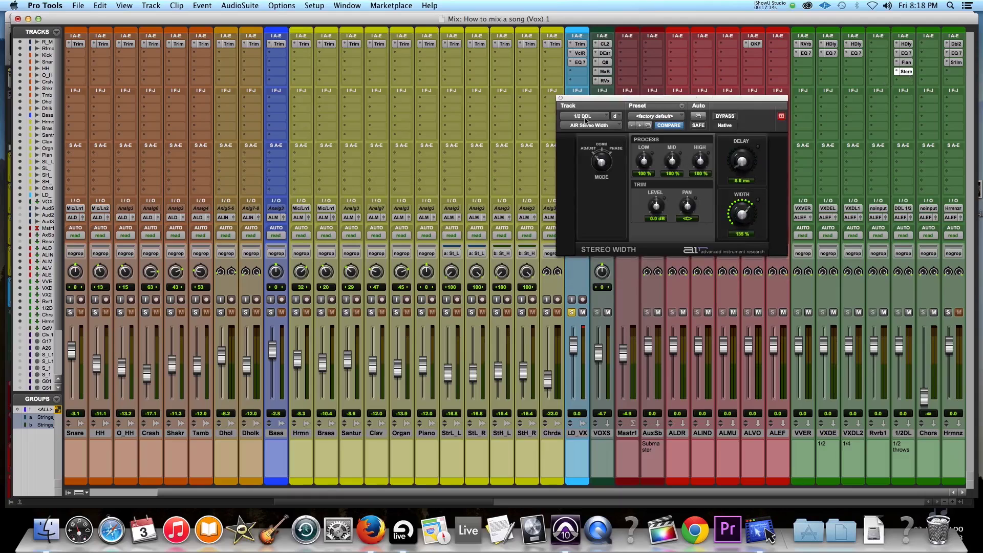
click(561, 98)
key(super+equal)
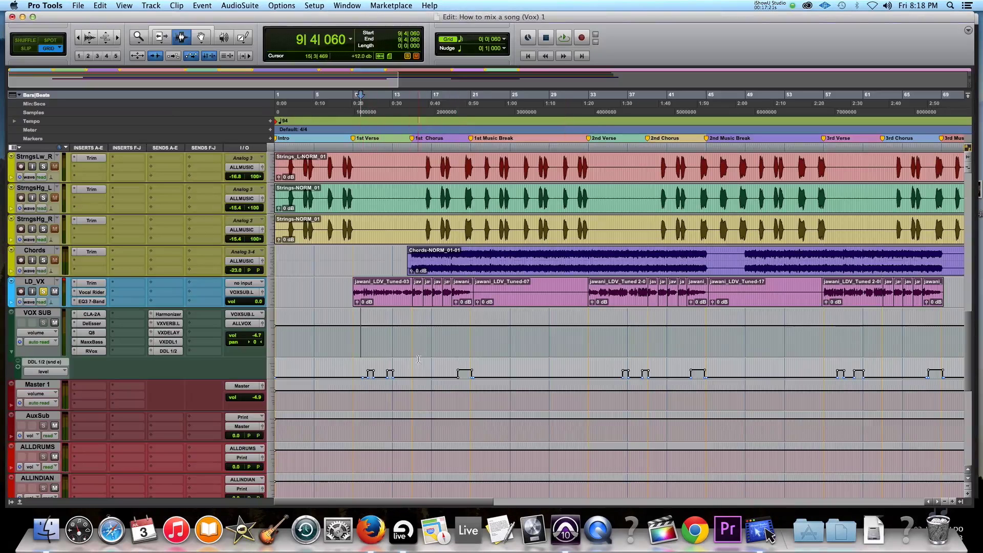
Play from bar 19, then restart playback from 18|4|420 to hear the delay throws.
click(452, 363)
key(space)
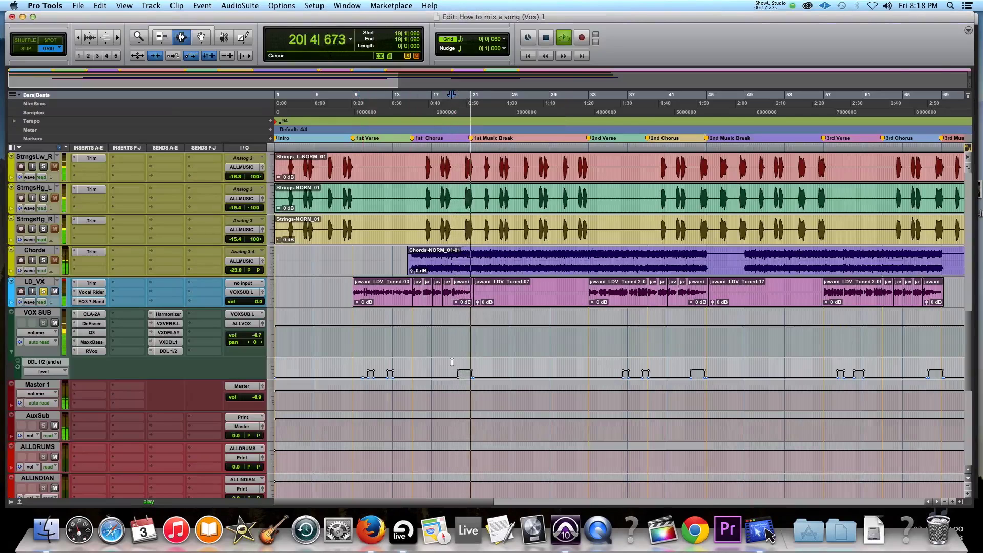
key(super+equal)
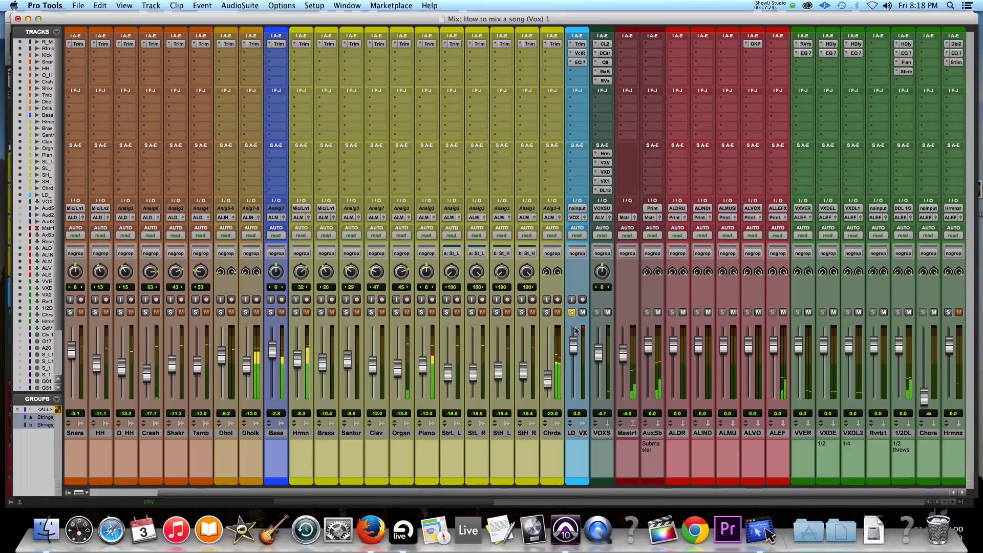
key(space)
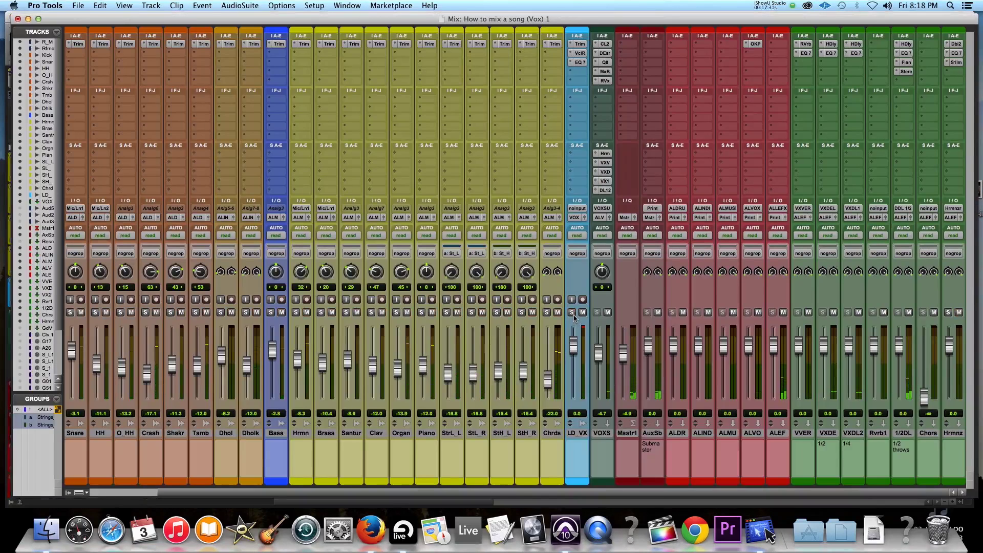
key(super+equal)
click(450, 357)
key(space)
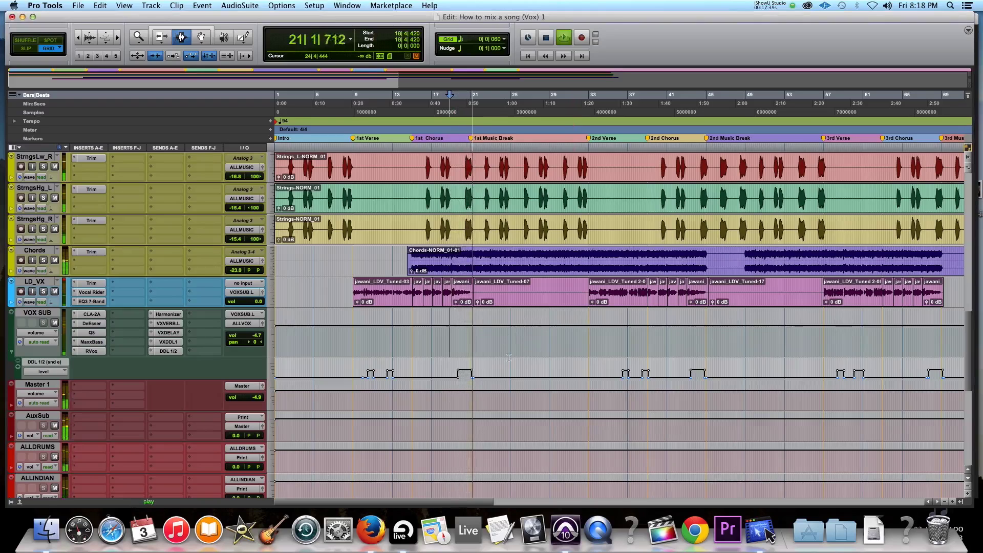
key(super+equal)
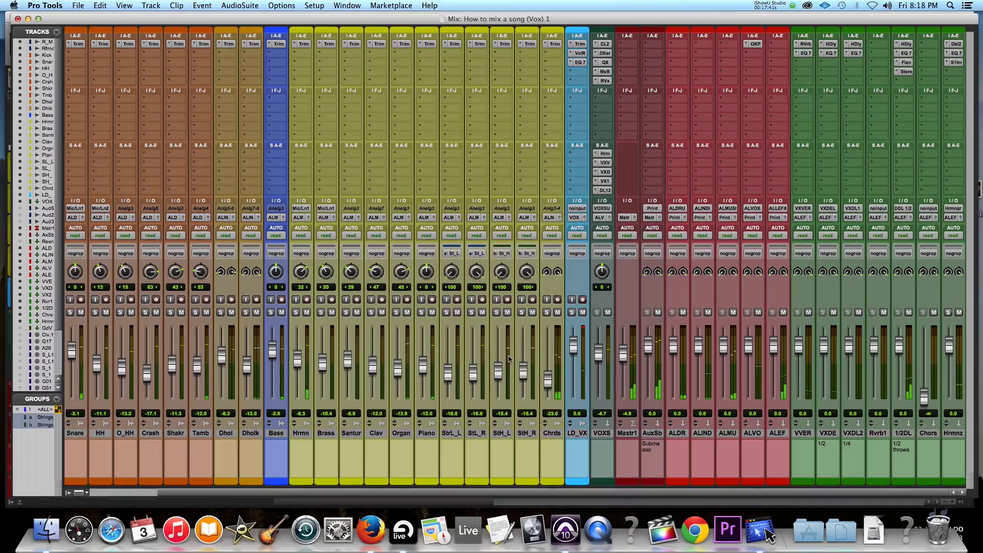